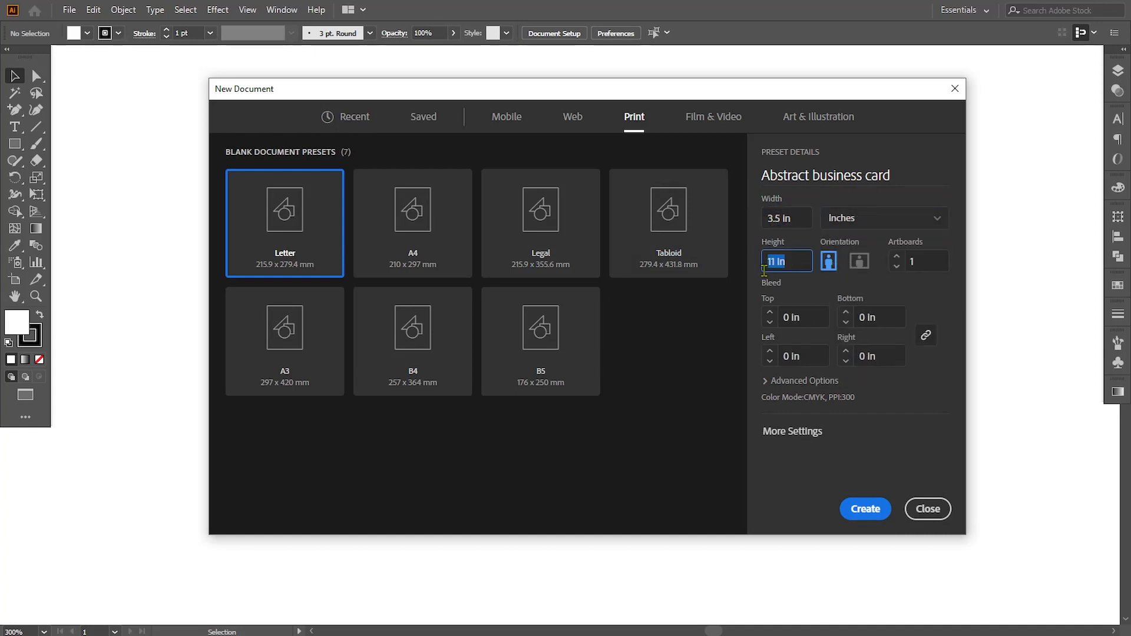
Configure two landscape artboards of 3.5 x 2 in with a 0.125 in bleed on all sides.
left_click(897, 257)
left_click_drag(789, 318, 778, 323)
type("0.125")
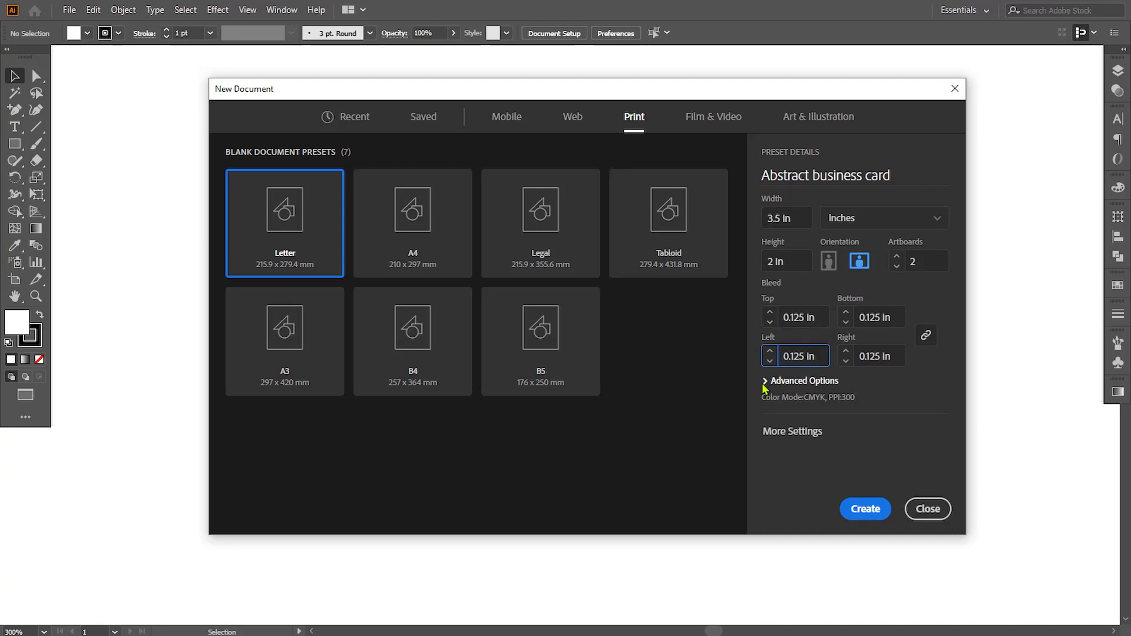
Set the artboard spacing to 0.1 in with a right-to-left layout and create the document.
left_click(765, 383)
left_click(795, 477)
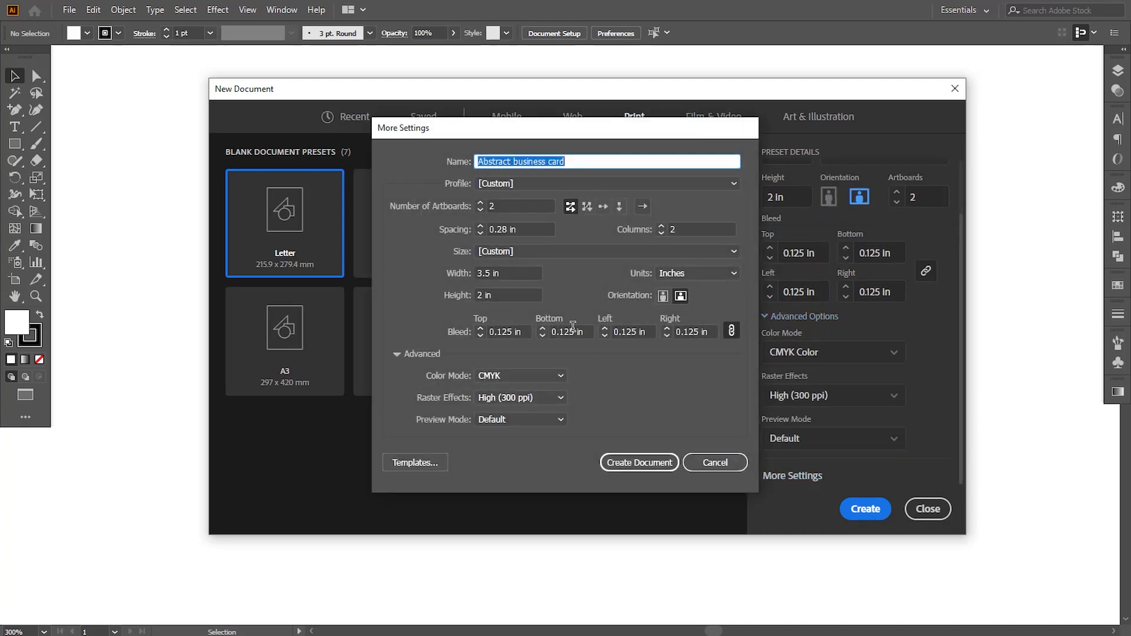
left_click(504, 230)
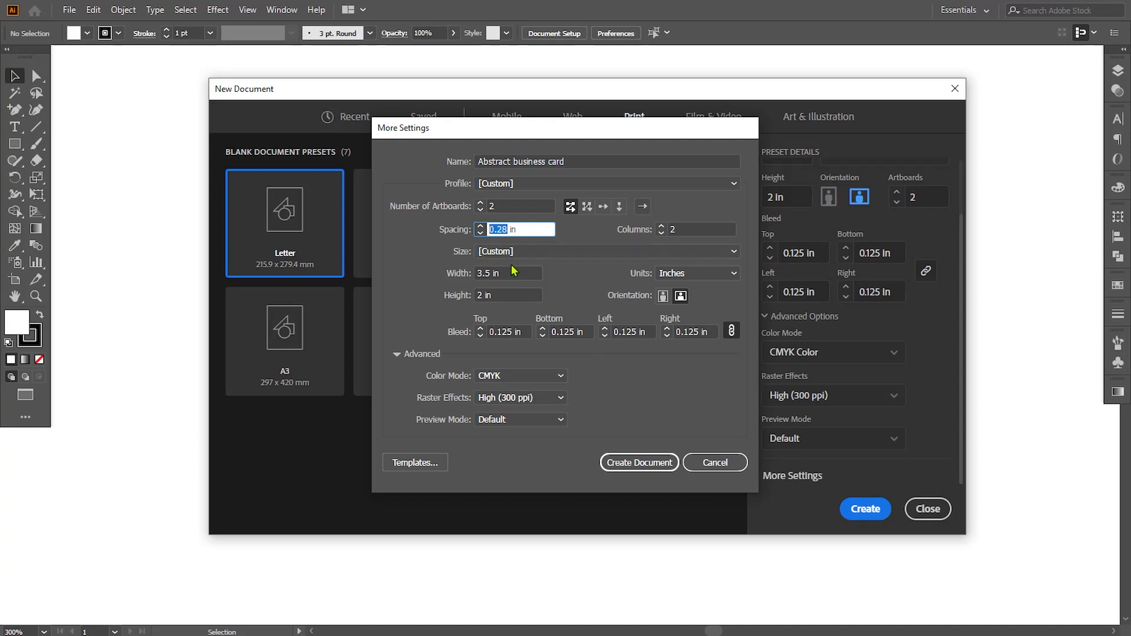
key("Down")
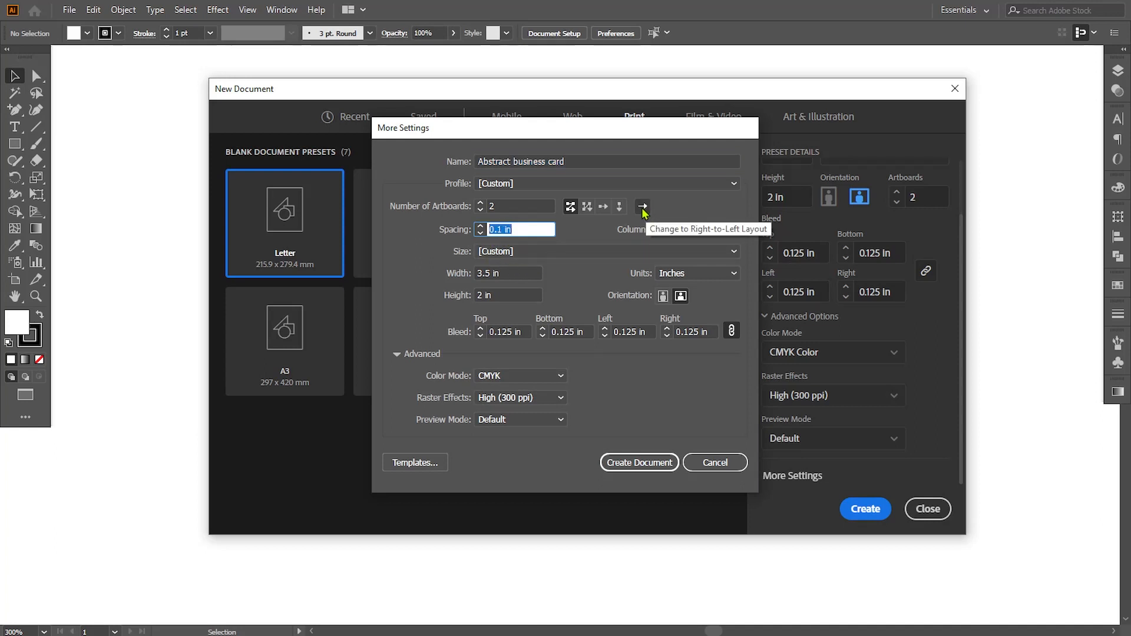
left_click(643, 208)
left_click(636, 463)
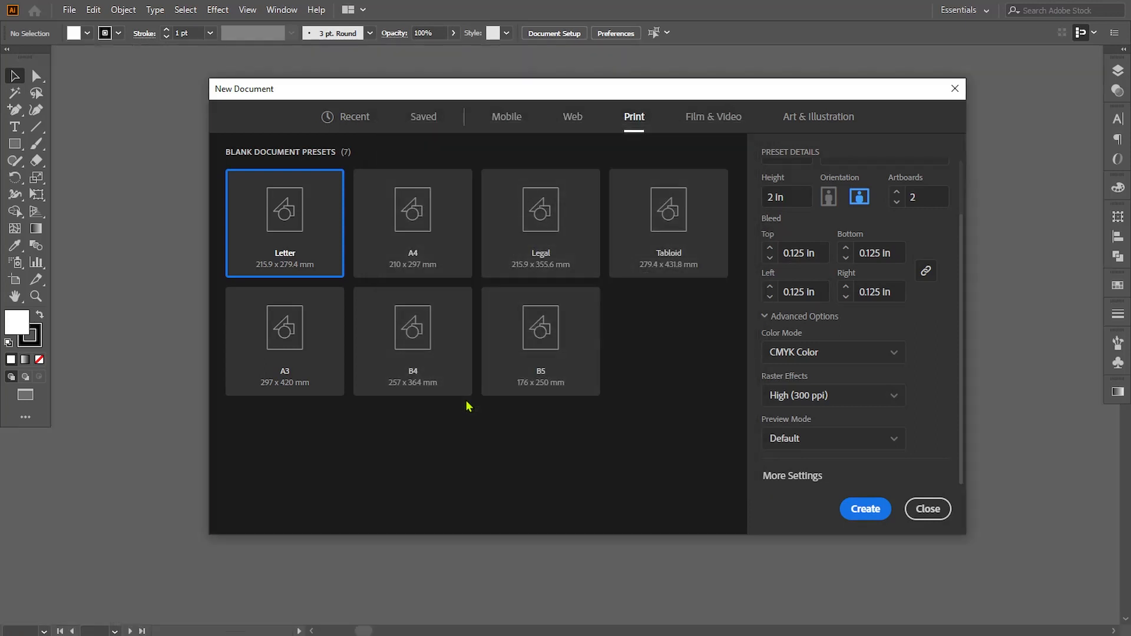
Paste the prepared swatches, logo, contact details and QR code, and move them off the artboards to the left.
key("ctrl+v")
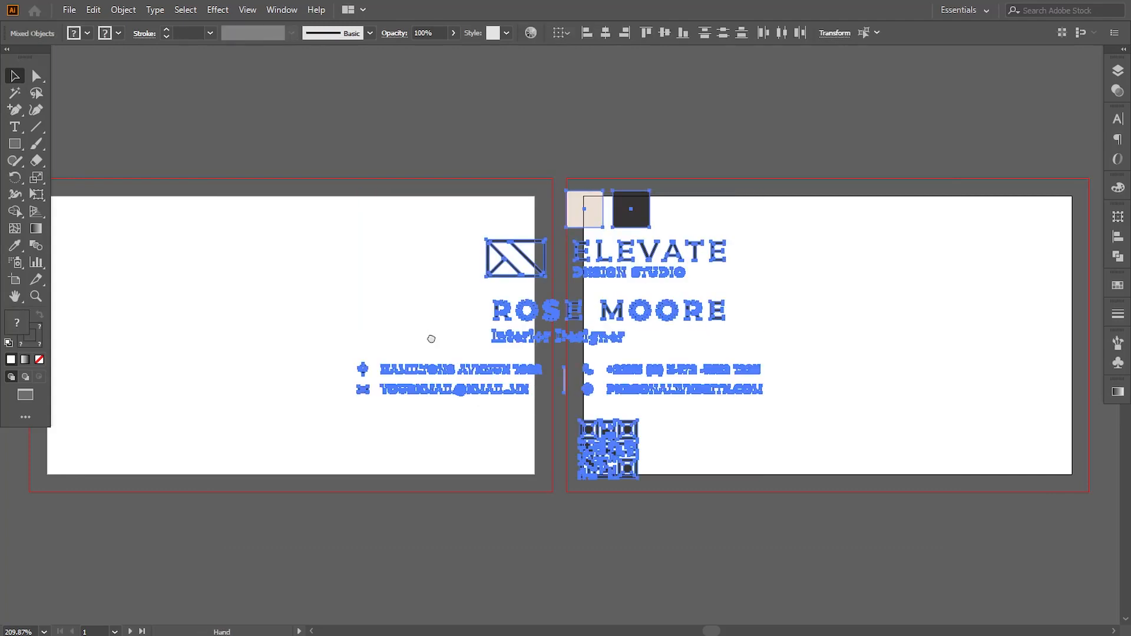
left_click_drag(430, 338, 688, 320)
left_click_drag(839, 199, 104, 212)
left_click_drag(283, 277, 389, 288)
left_click_drag(258, 231, 247, 230)
left_click(552, 480)
left_click_drag(603, 436, 478, 433)
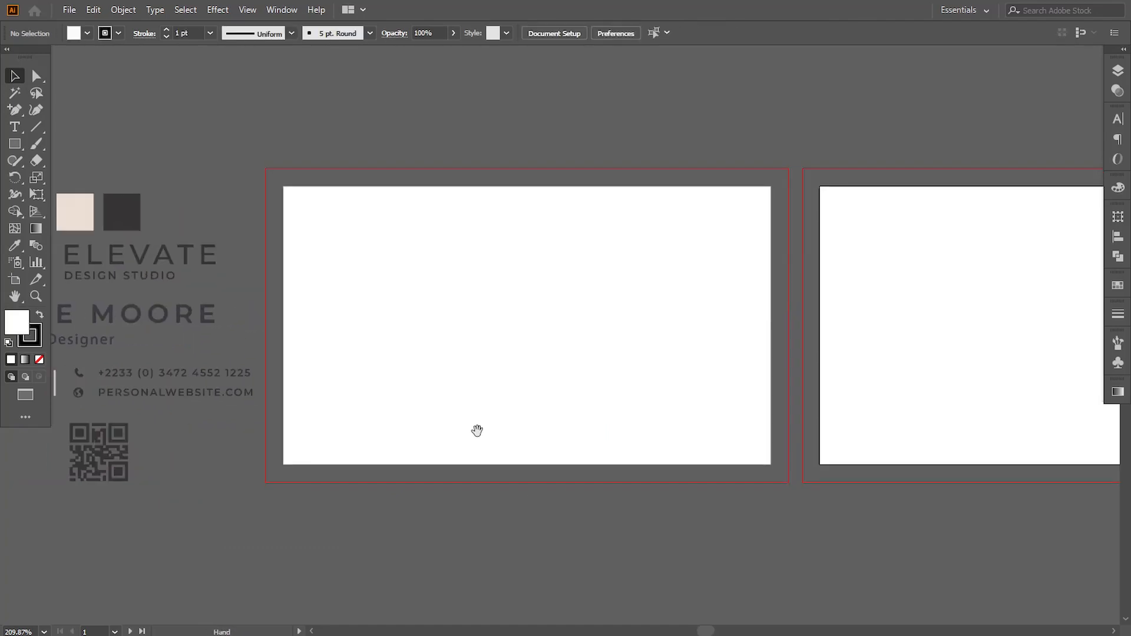
Draw a rectangle about 2.52 x 2.25 in from the left artboard's upper-right bleed corner down to its lower bleed edge.
key("ctrl+equal")
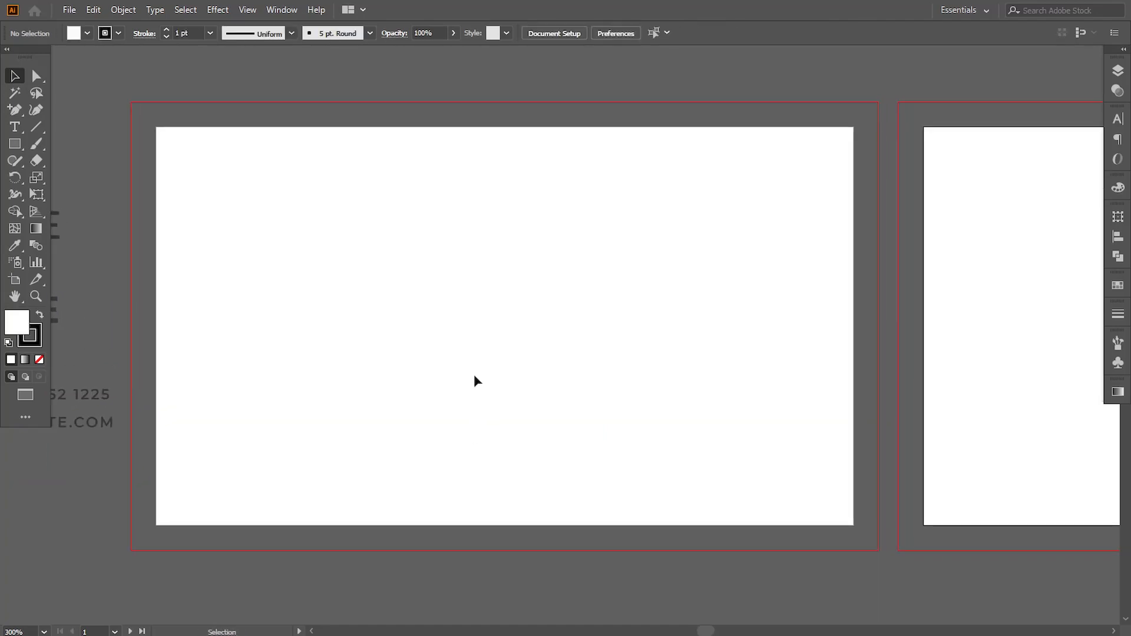
key("m")
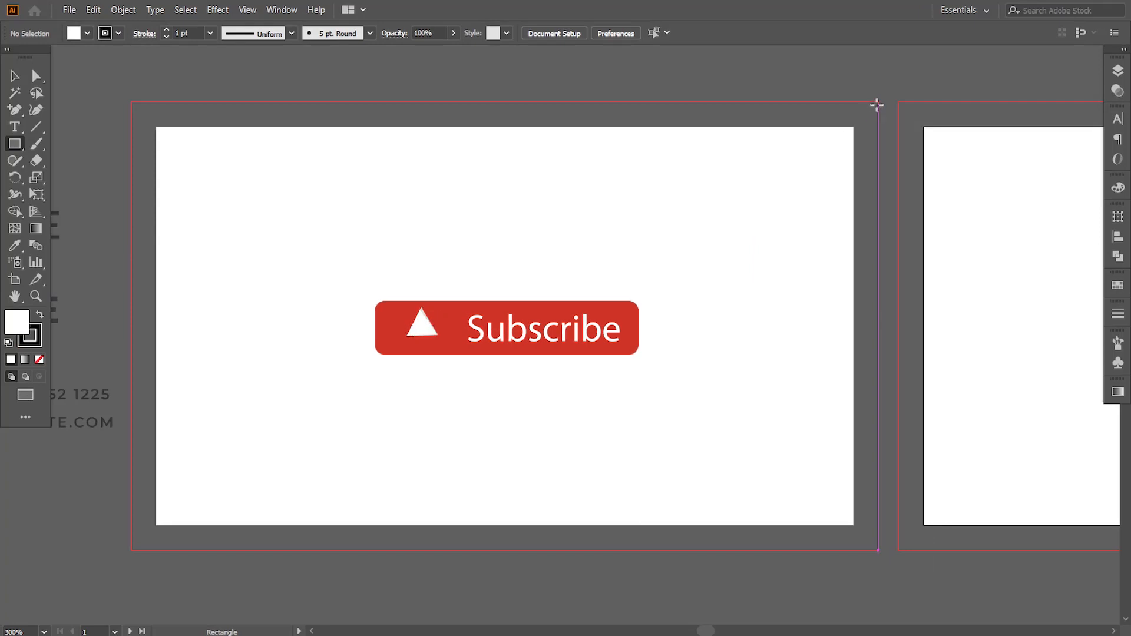
left_click_drag(878, 102, 378, 550)
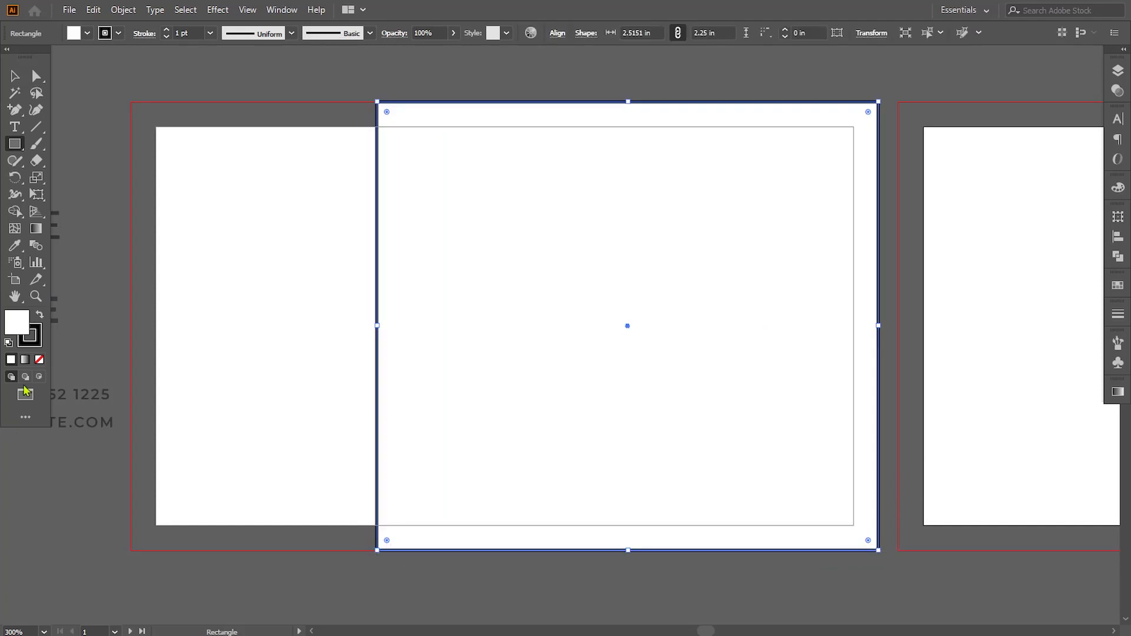
Apply the beige swatch's appearance to the new rectangle with the Eyedropper, then deselect it.
left_click(16, 250)
left_click_drag(54, 241, 275, 263)
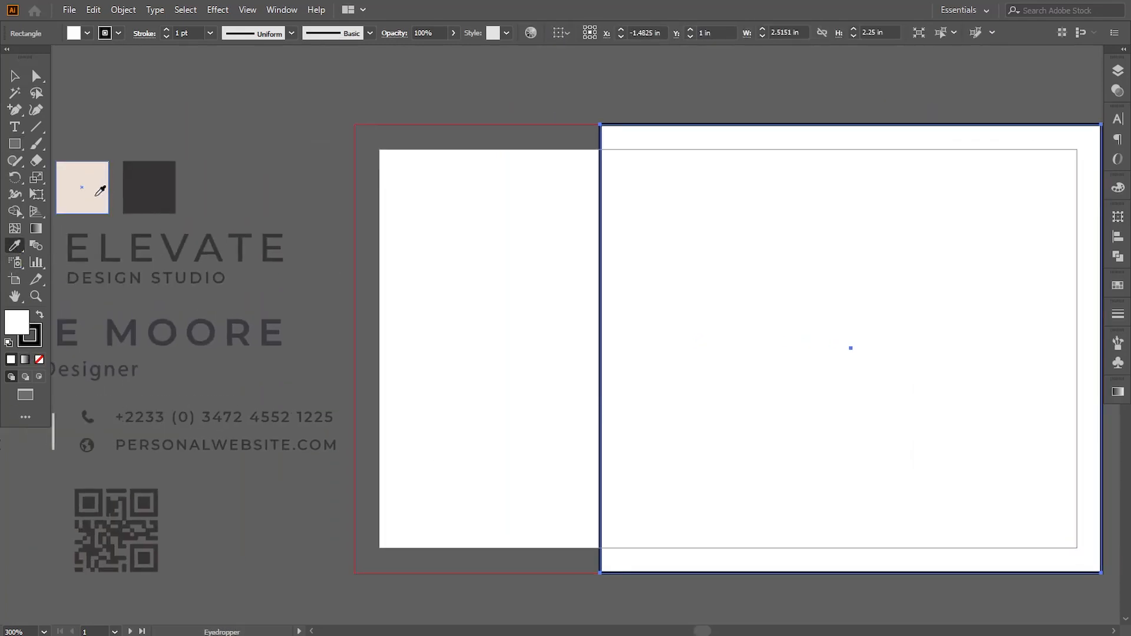
left_click(97, 196)
left_click_drag(398, 286, 202, 280)
left_click(14, 77)
left_click(101, 123)
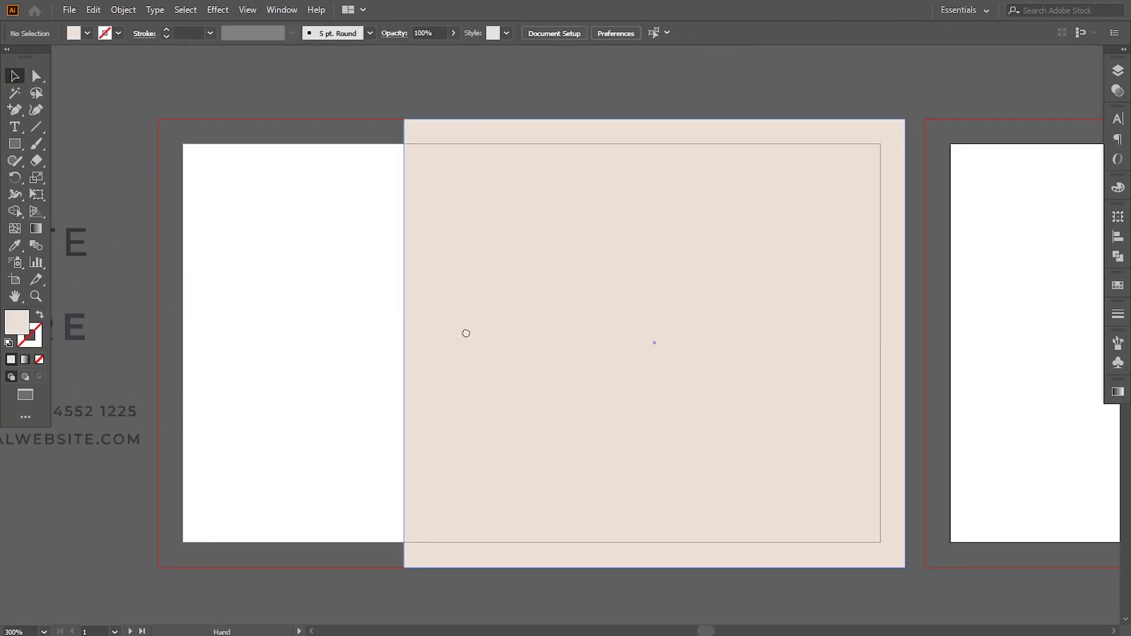
Draw a closed triangle with the Pen tool in the lower-right bleed corner of the beige panel.
left_click_drag(466, 334, 459, 309)
left_click_drag(18, 115, 61, 109)
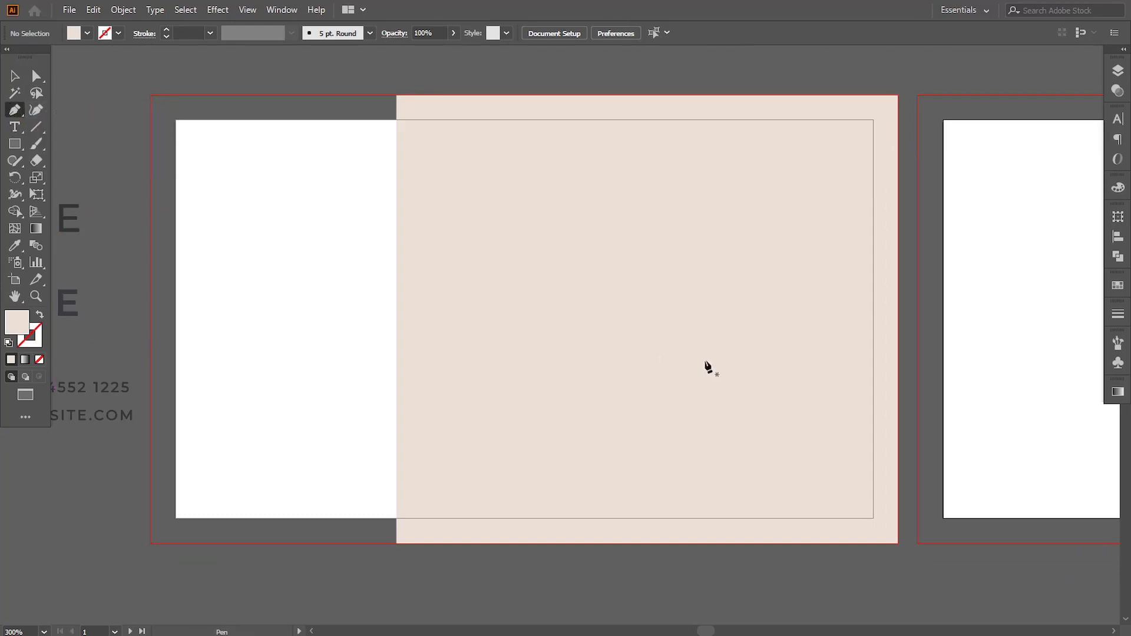
left_click(897, 411)
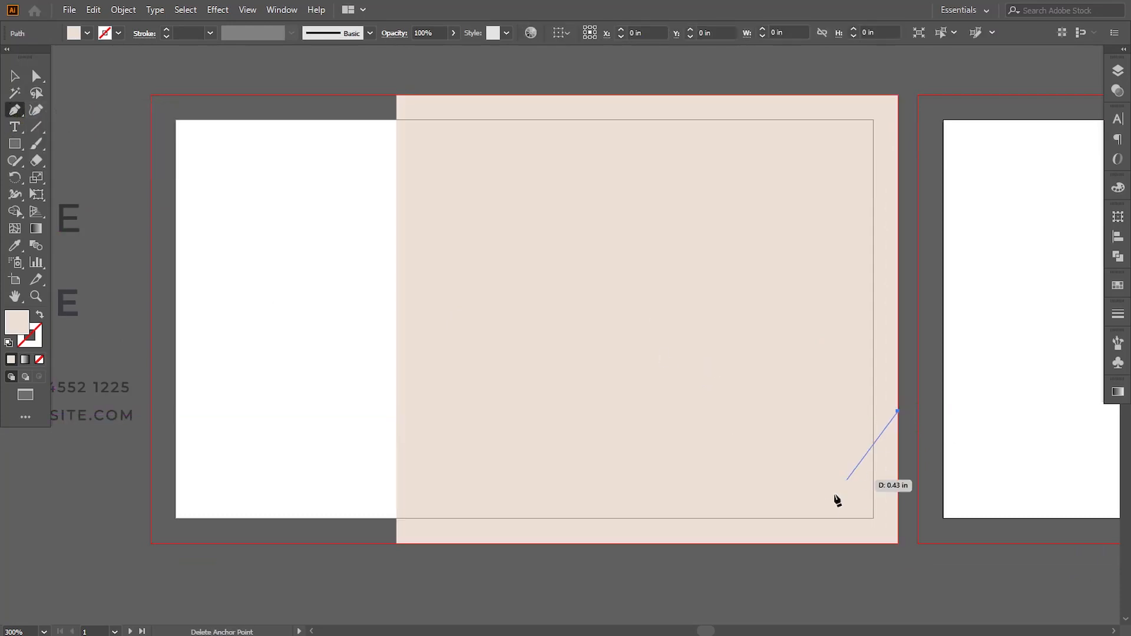
left_click(780, 543)
left_click(898, 543)
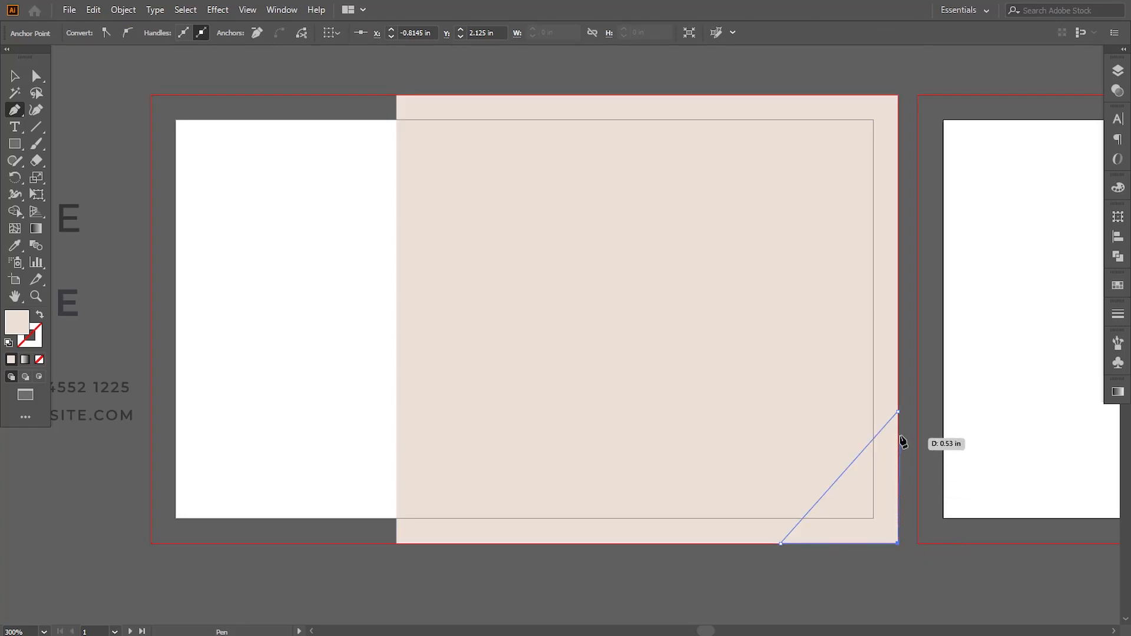
left_click(898, 412)
Fill the corner triangle with the dark grey swatch color using the Eyedropper.
key("space")
left_click_drag(450, 404, 556, 405)
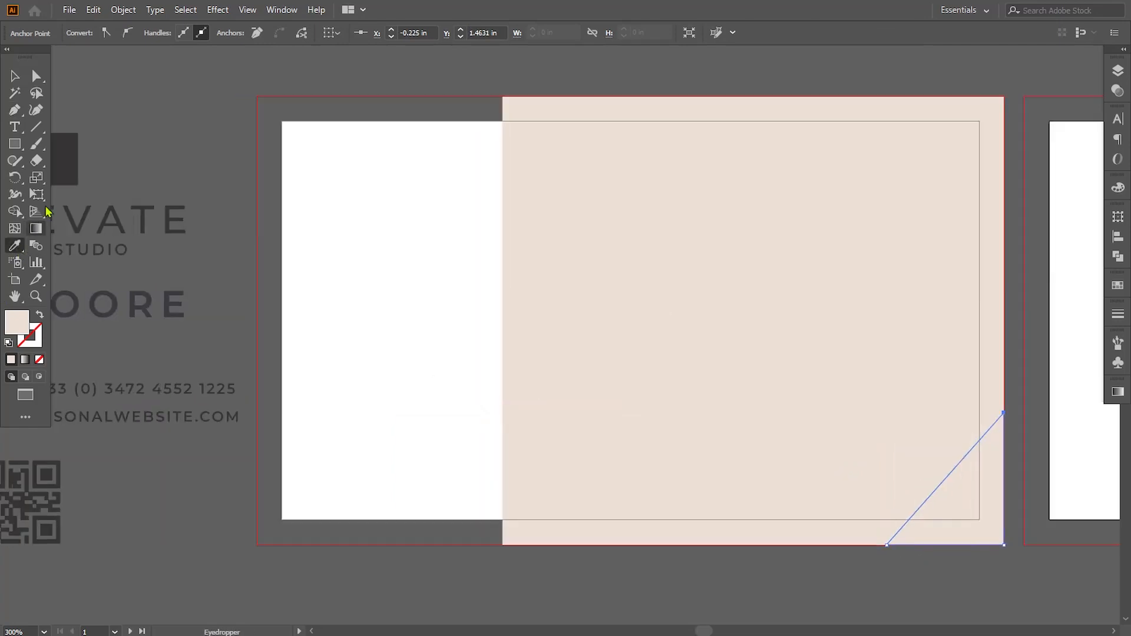
left_click(47, 211)
left_click_drag(505, 298, 391, 305)
Enlarge the dark corner triangle by shifting its left anchor further left and its upper anchor further up along the bleed edges.
left_click(41, 75)
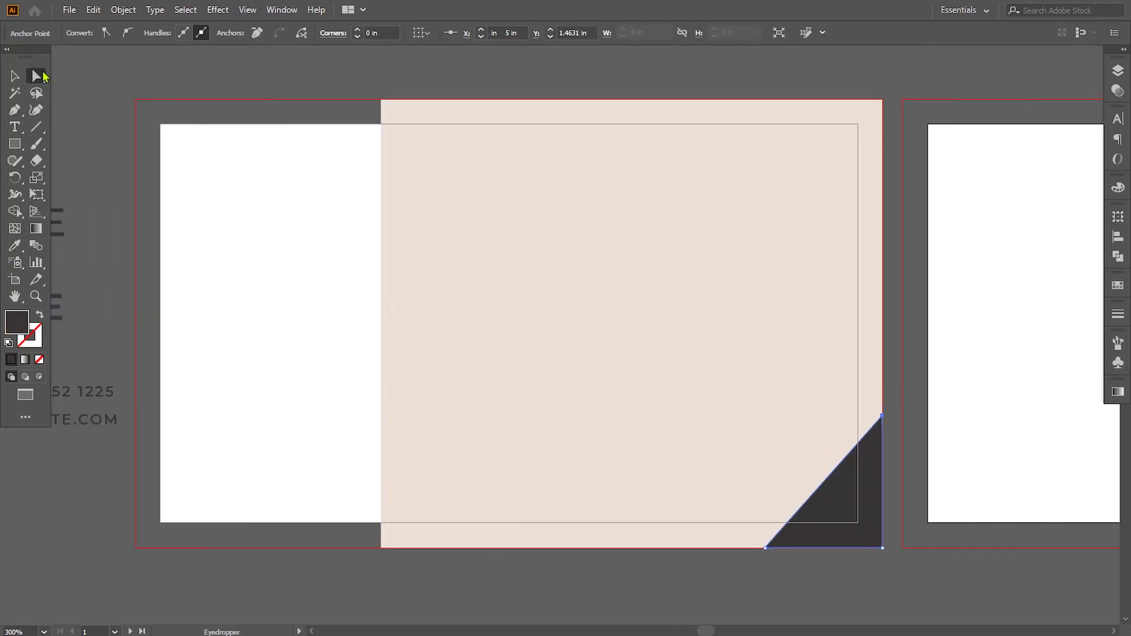
left_click_drag(766, 549, 730, 548)
left_click_drag(883, 416, 883, 382)
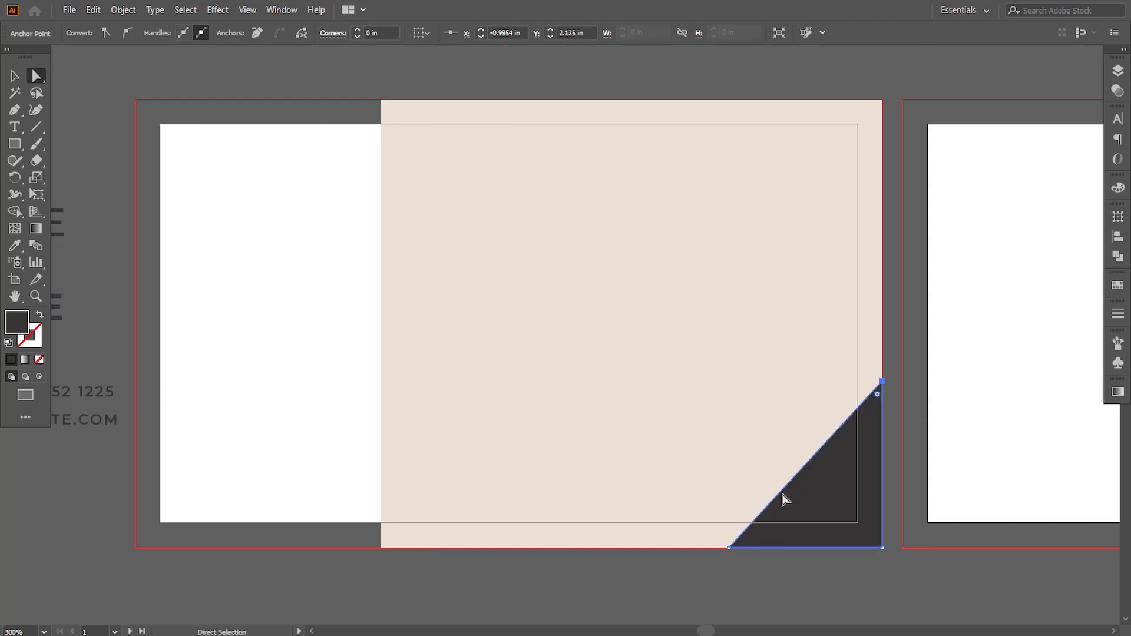
left_click_drag(729, 549, 723, 548)
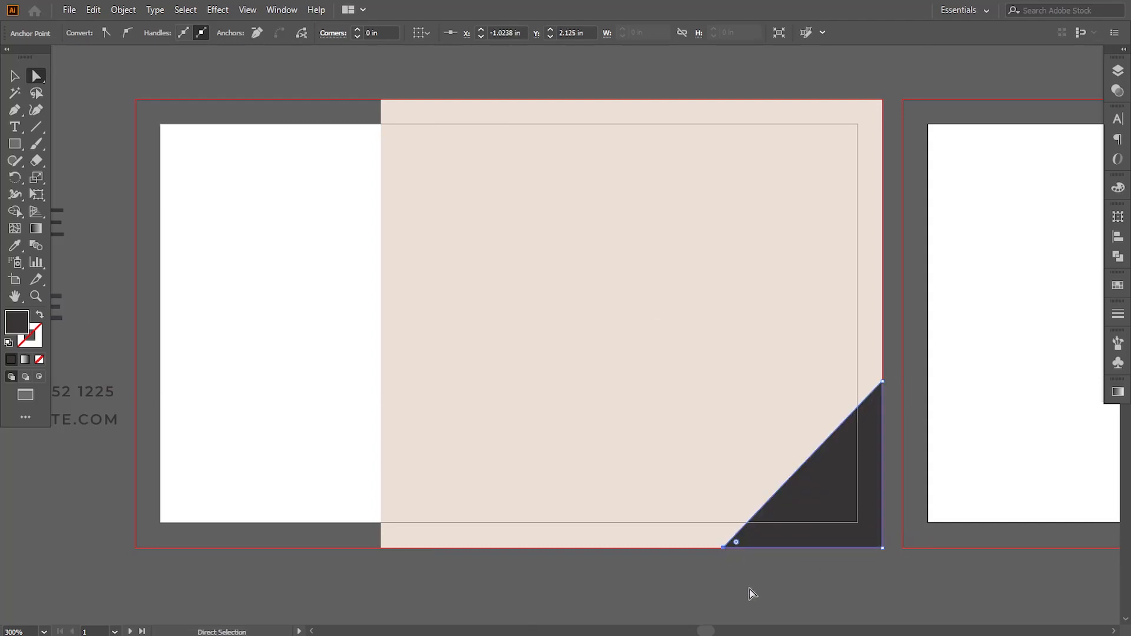
left_click(883, 382)
left_click_drag(723, 550, 718, 548)
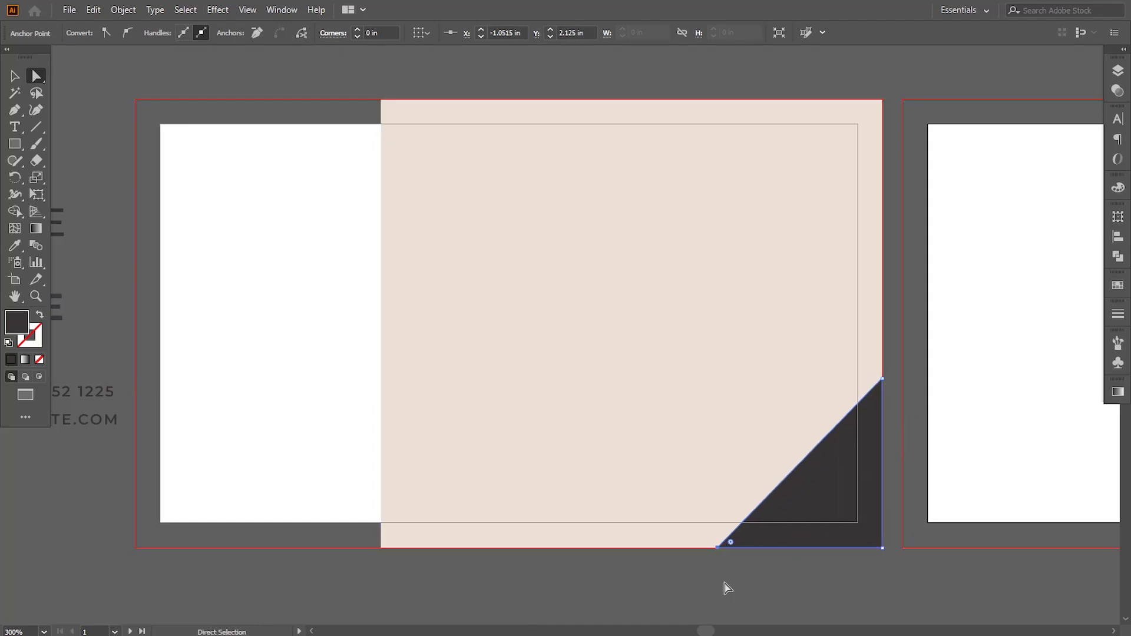
left_click(729, 592)
Cover the rest of the left card up to the bleed with a white rectangle about 1.23 x 2.25 in.
left_click_drag(446, 480, 465, 477)
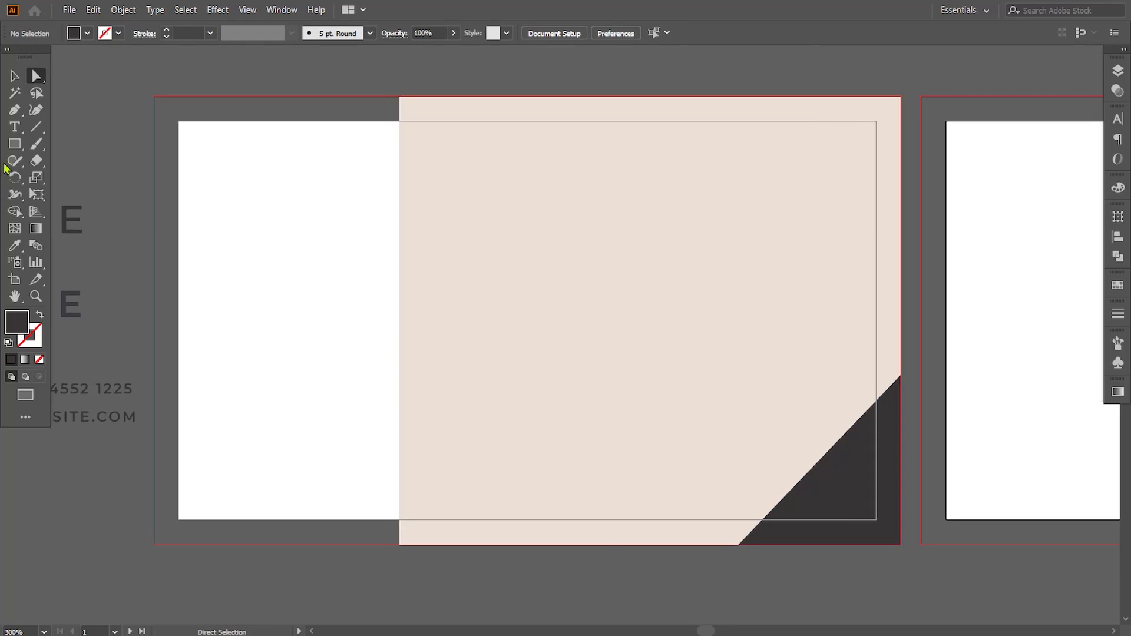
mouse_move(155, 97)
left_mouse_down()
mouse_move(223, 354)
mouse_move(397, 512)
mouse_move(391, 545)
mouse_move(400, 545)
left_mouse_up()
double_click(19, 335)
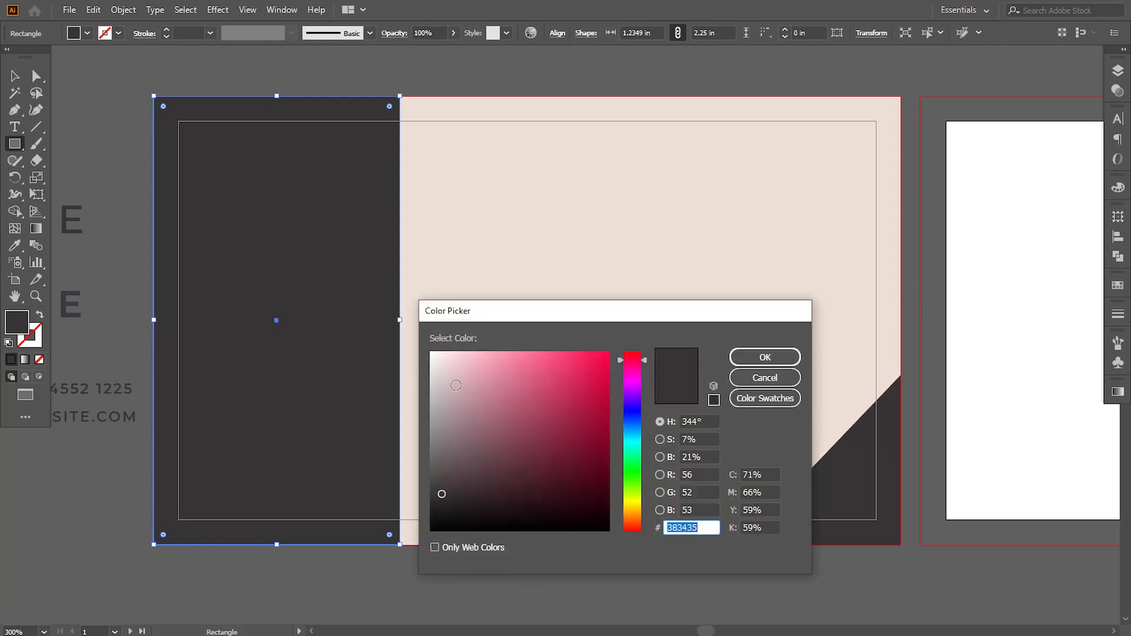
left_click(432, 354)
left_click(757, 357)
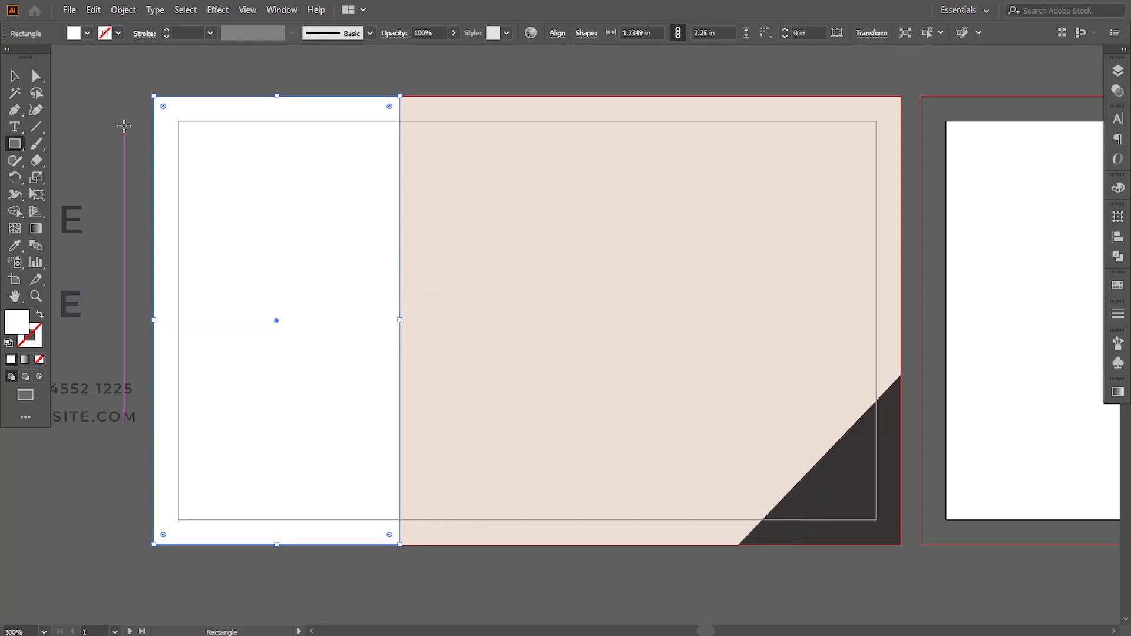
left_click(16, 77)
left_click(118, 171)
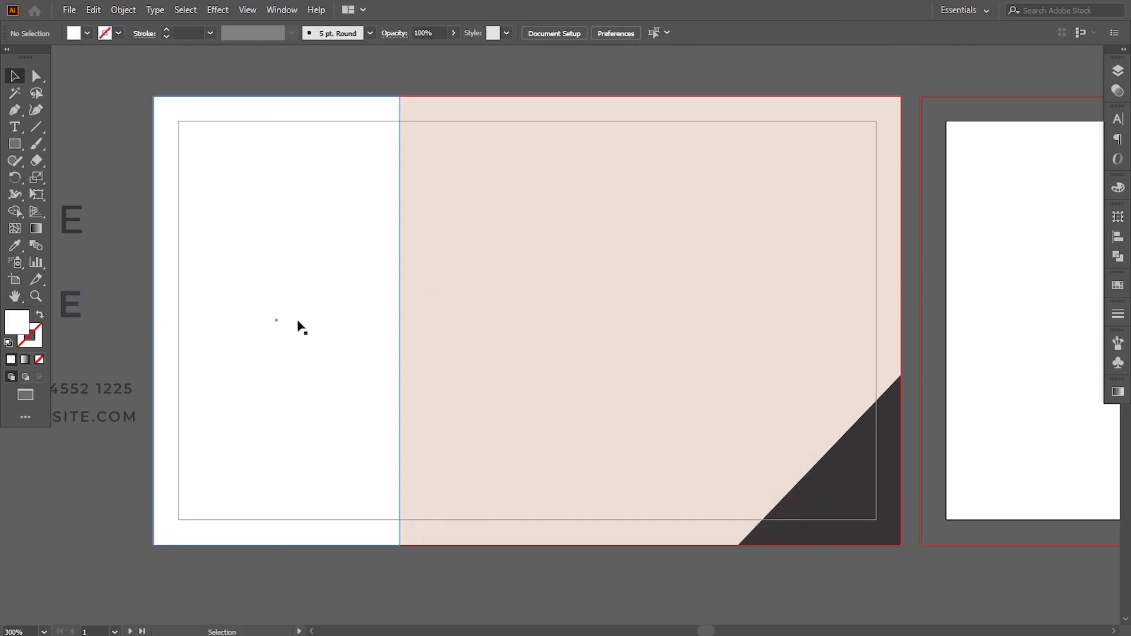
Move the Elevate Design Studio logo onto the beige panel of the left card and bring it to the front.
left_click_drag(220, 315, 403, 336)
left_click_drag(180, 349, 329, 353)
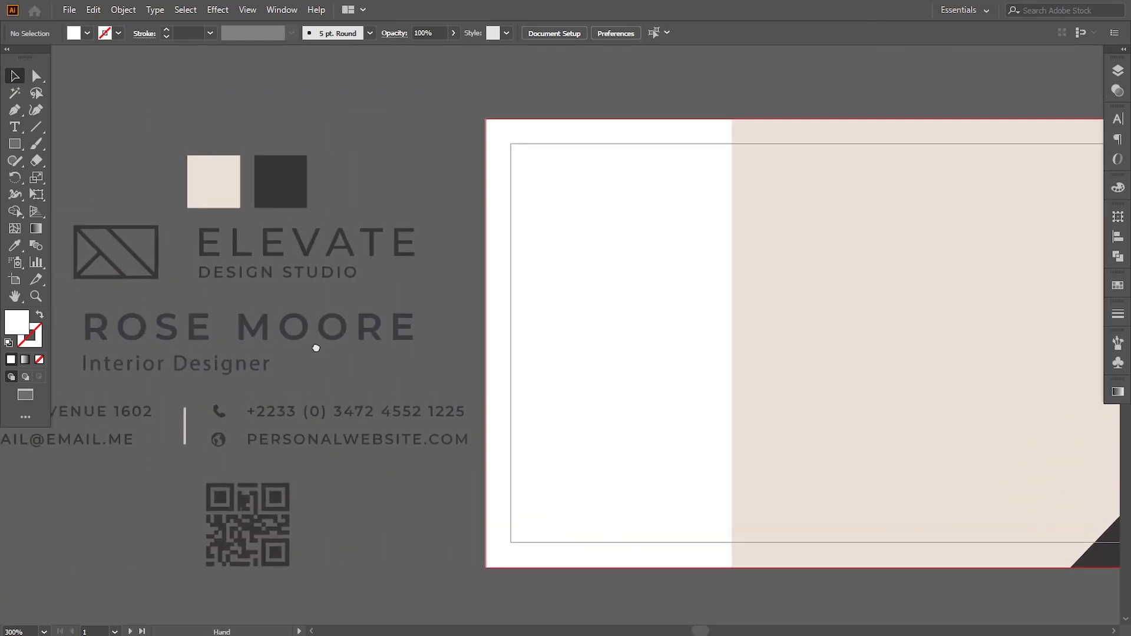
left_click_drag(273, 253, 956, 343)
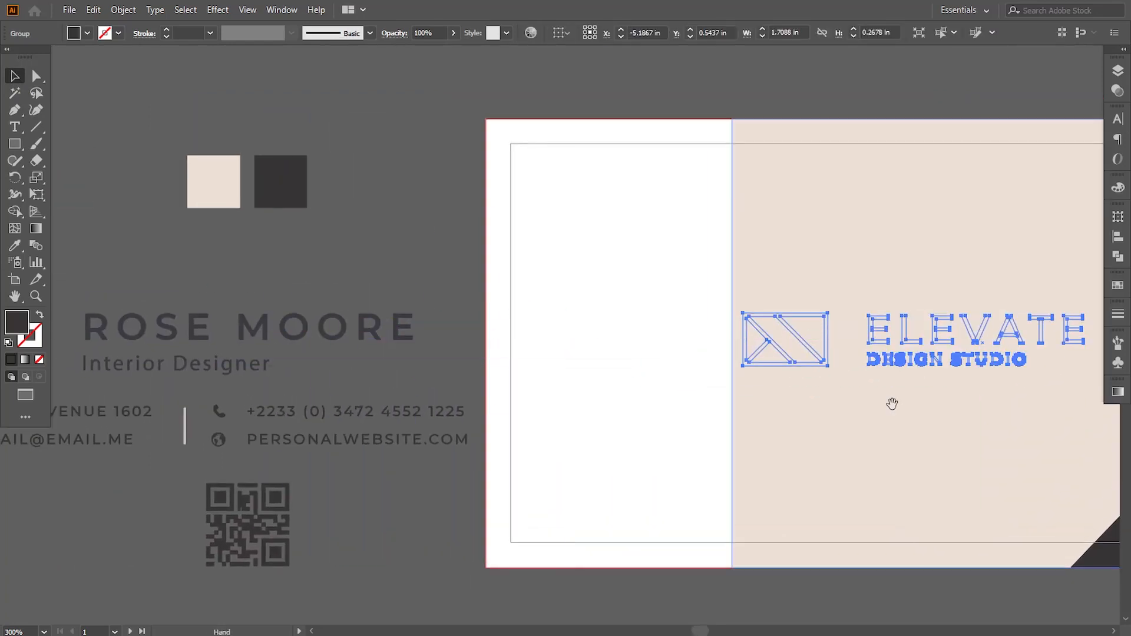
left_click_drag(892, 402, 487, 412)
right_click(512, 373)
mouse_move(624, 300)
left_click(706, 300)
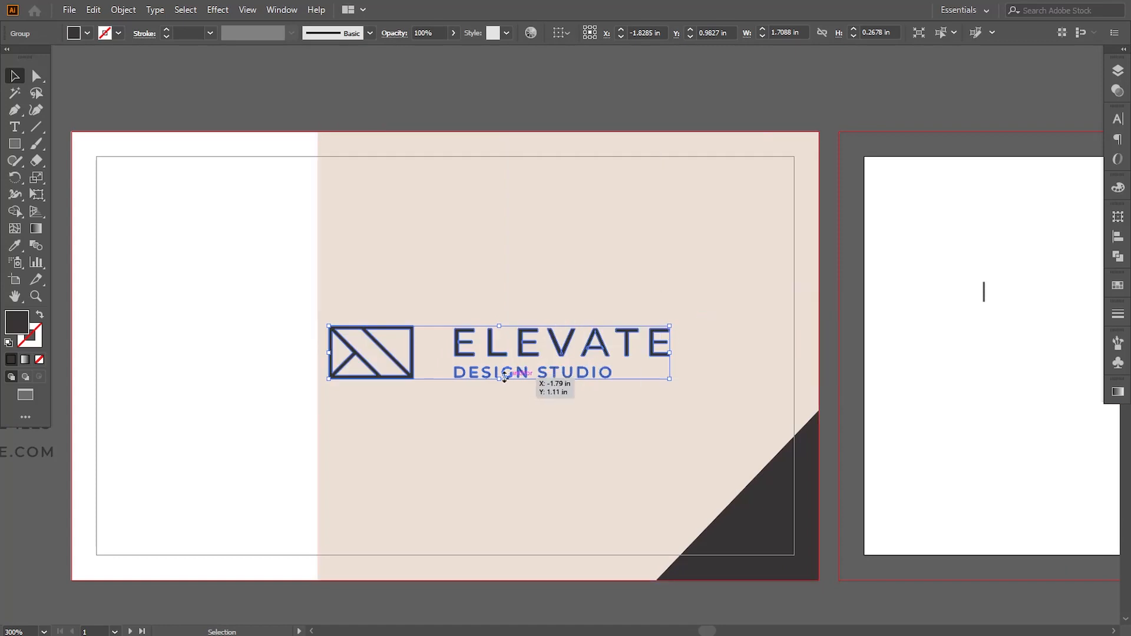
Reposition the logo at about the middle of the left card, straddling the white and beige panels.
left_click_drag(494, 348, 418, 351)
left_click(254, 272)
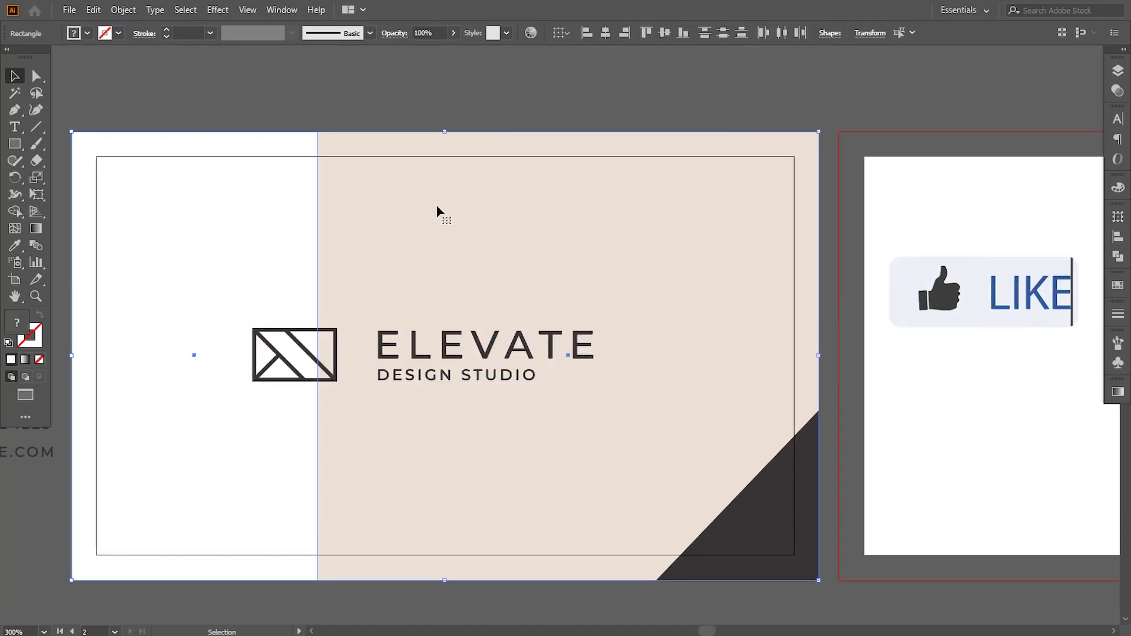
left_click(367, 113)
left_click_drag(448, 369, 462, 336)
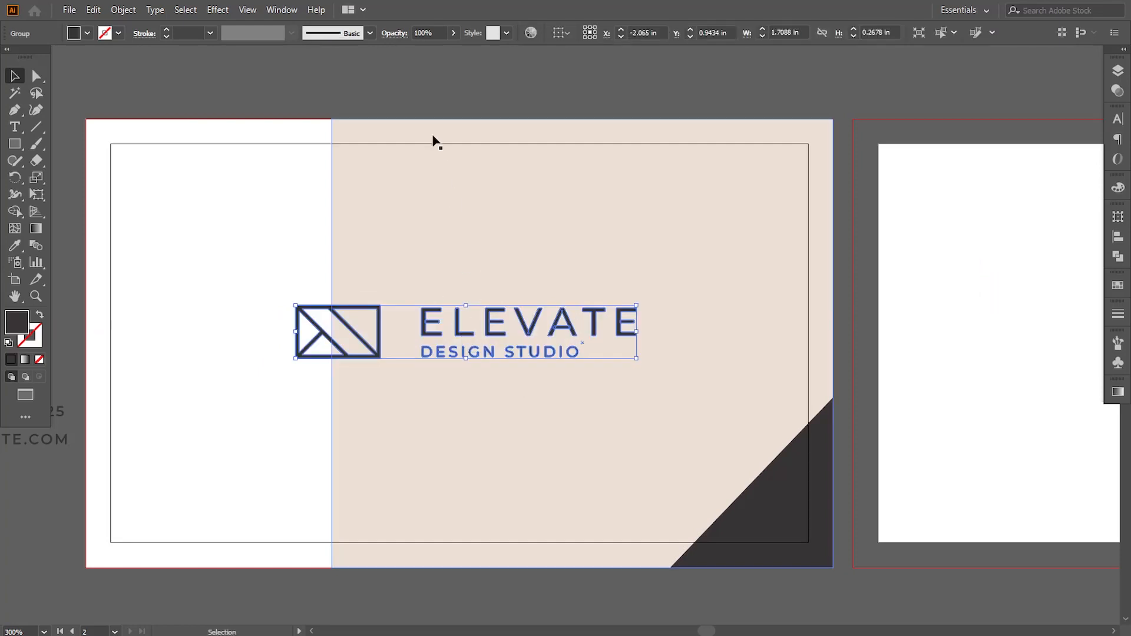
left_click(429, 109)
Draw a 3.75 x 2.25 in rectangle covering the right artboard out to its bleed edges.
key("ctrl+minus")
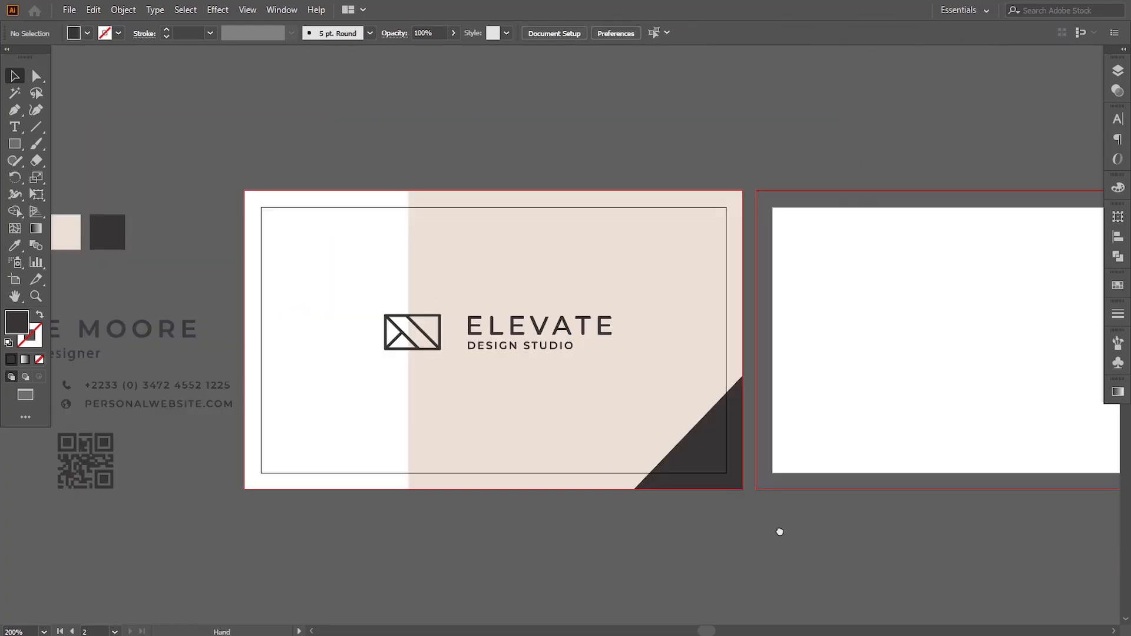
left_click_drag(780, 532, 542, 516)
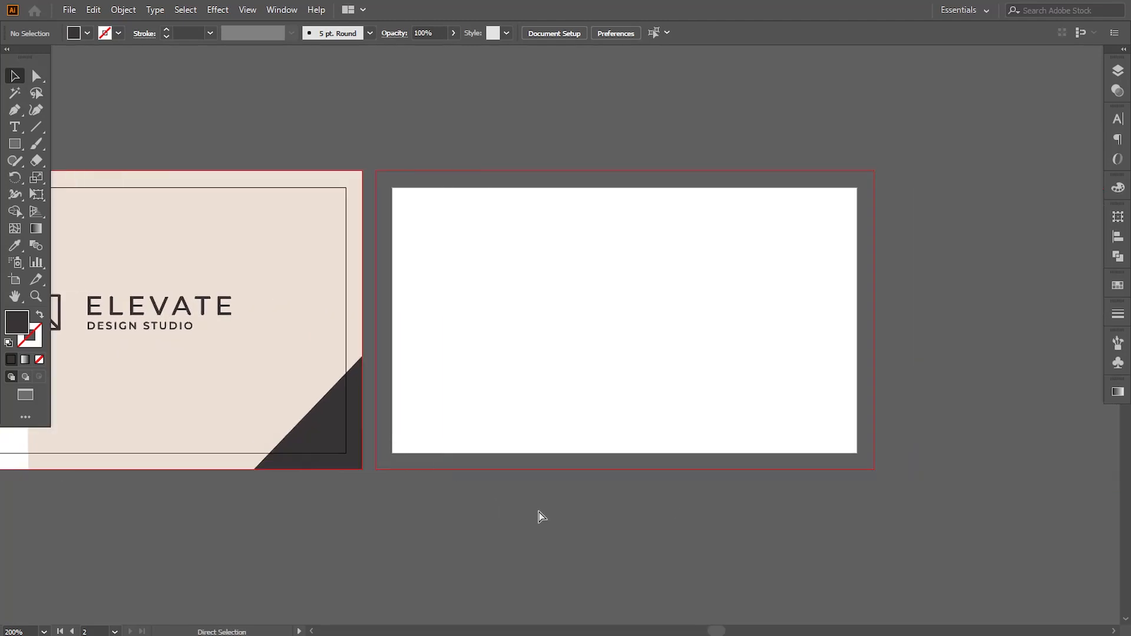
key("ctrl+plus")
left_click_drag(558, 451, 491, 470)
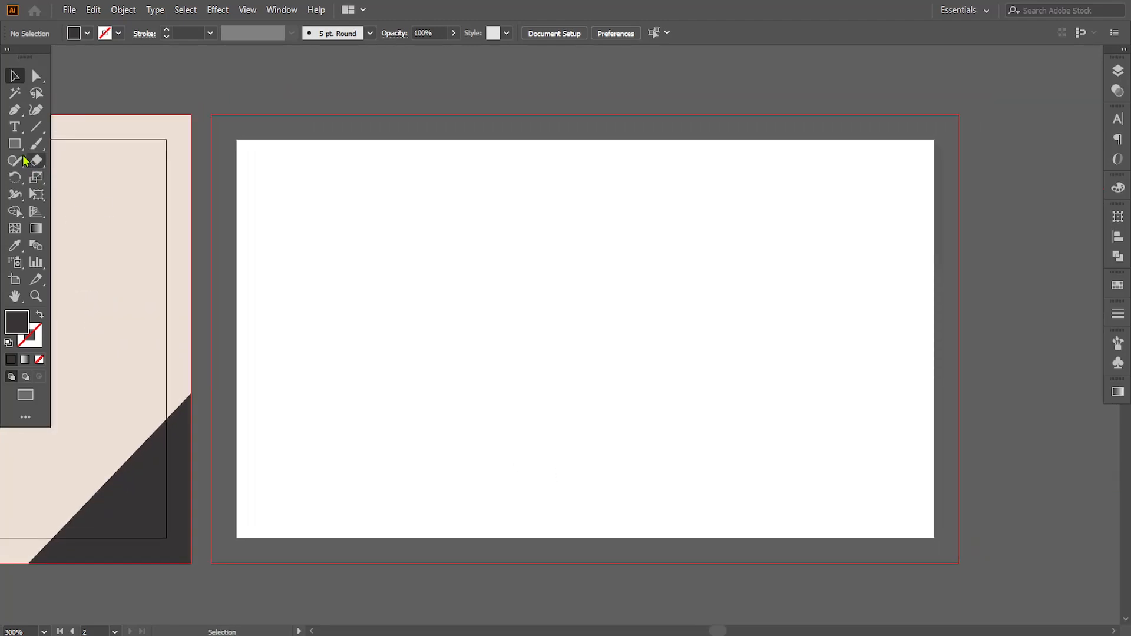
left_click_drag(209, 114, 958, 563)
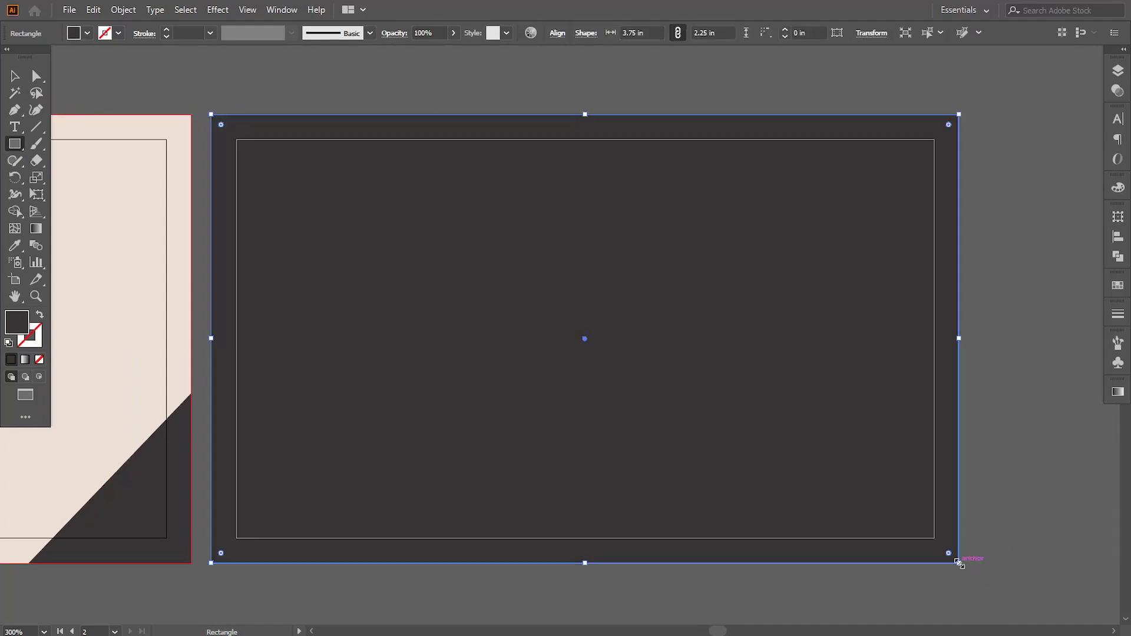
Set the right card's background rectangle fill to white (ffffff) and deselect it.
double_click(17, 330)
type("ffffff")
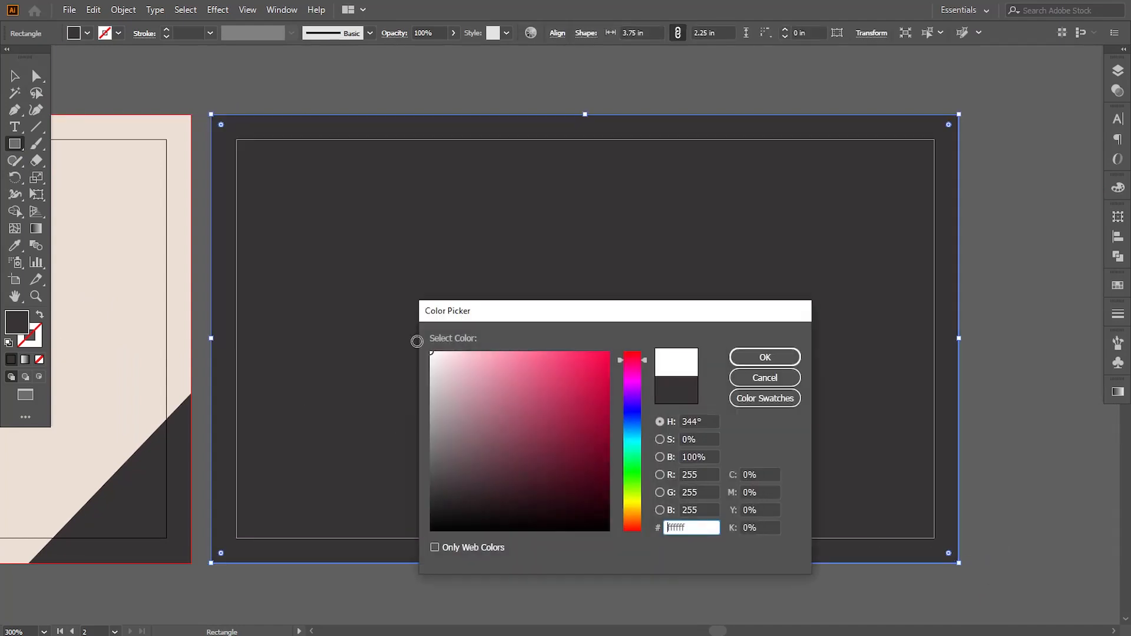
left_click(765, 356)
left_click(15, 76)
left_click(133, 105)
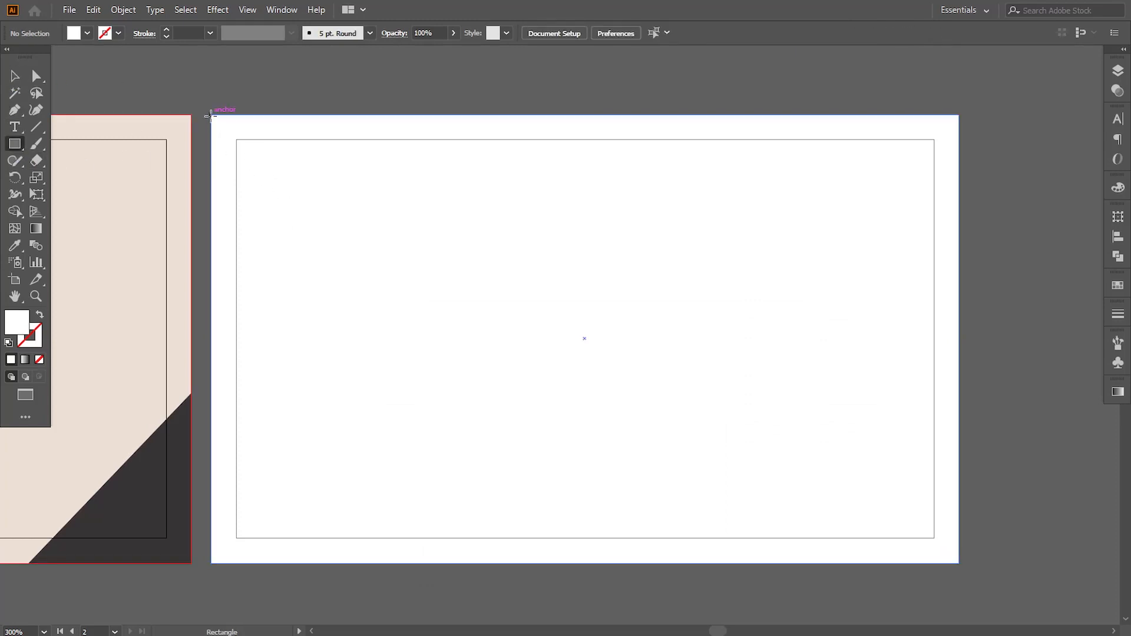
Draw a strip 3.75 in wide and about 0.34 in tall along the right card's top edge, filled with the left card's dark grey.
left_click_drag(211, 115, 959, 187)
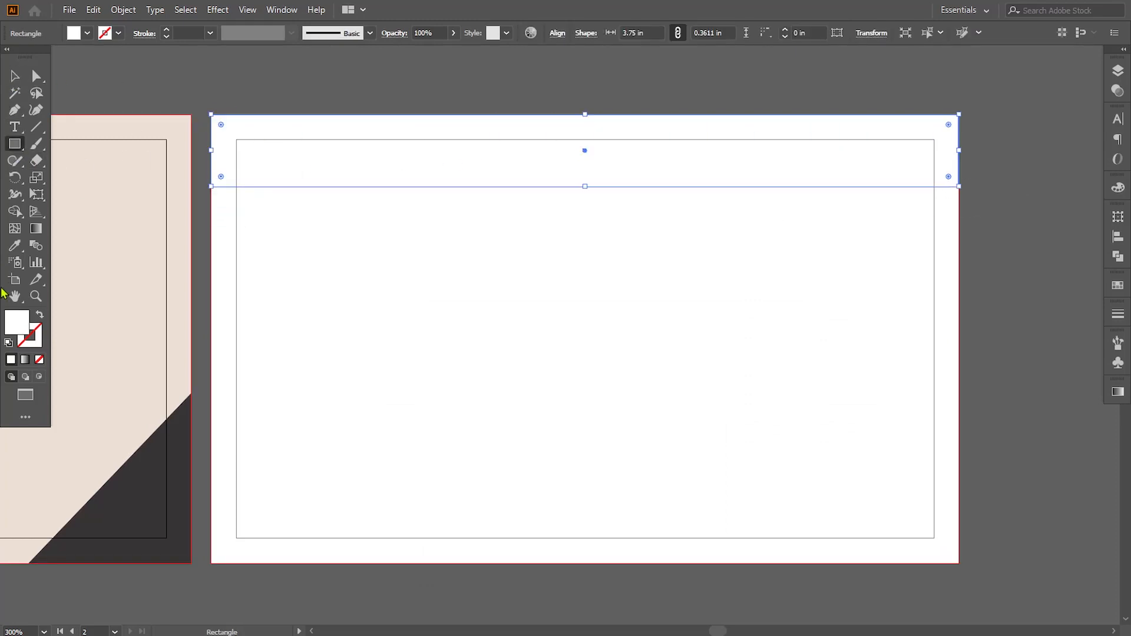
left_click(14, 246)
left_click(147, 501)
left_click(15, 75)
left_click_drag(585, 186, 585, 182)
left_click(401, 83)
left_click(396, 183)
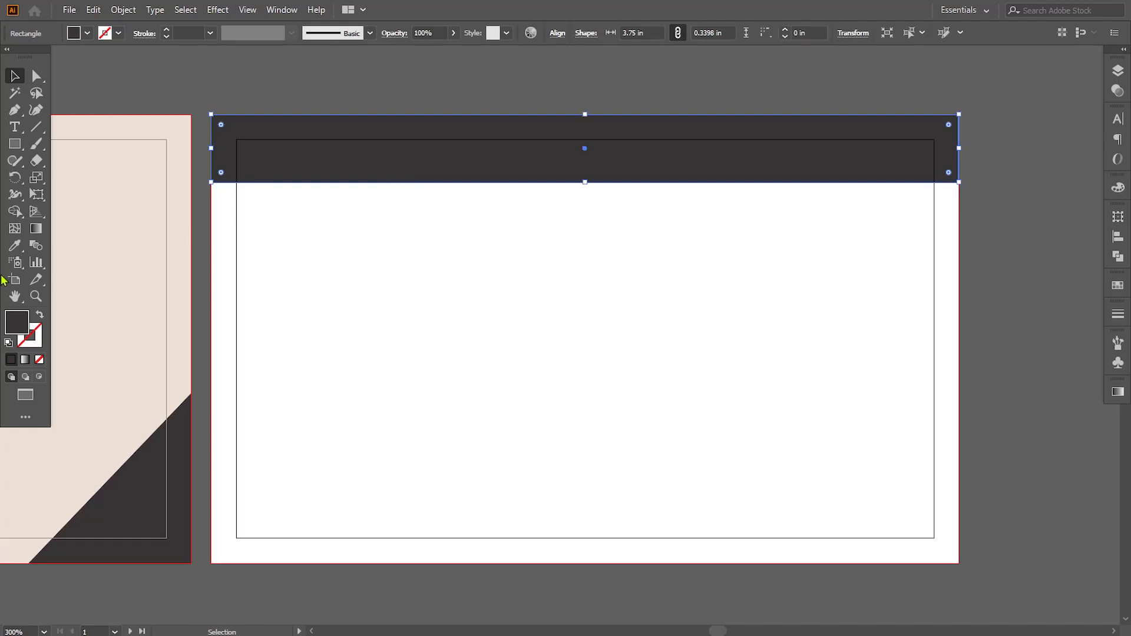
Recolour the top strip with the beige sampled from the left card and deselect it.
left_click(15, 246)
left_click(66, 250)
key("v")
left_click(144, 83)
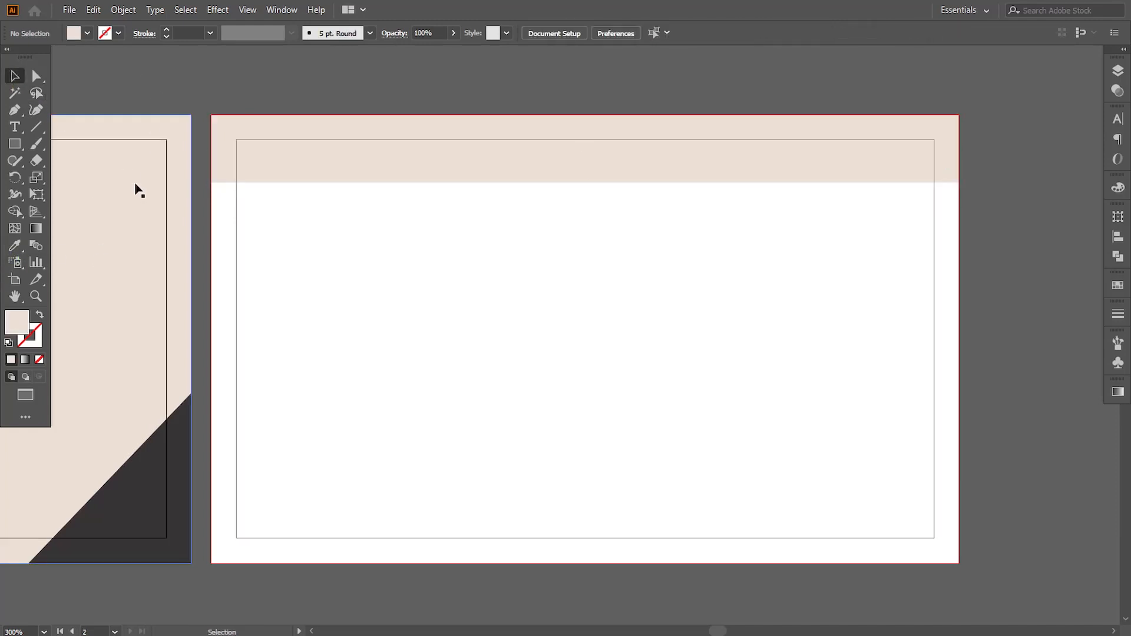
Place a copy of the left card's dark triangle, rotated 90° and brought to the front, in the right card's upper-right corner.
left_click_drag(165, 449, 670, 247, "alt")
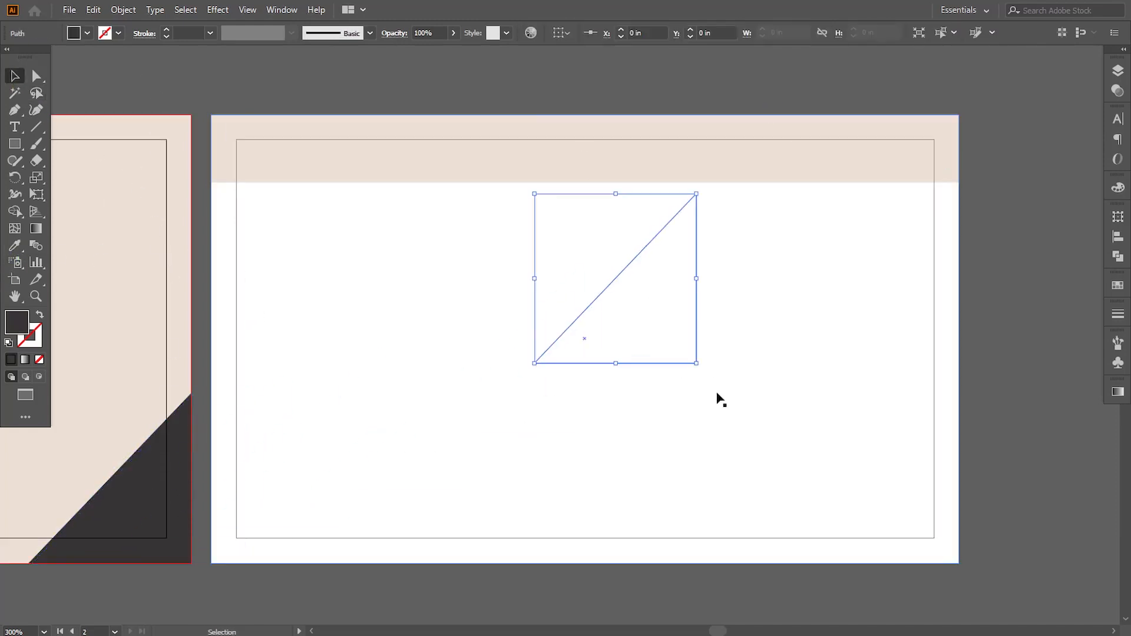
left_click_drag(702, 369, 723, 231)
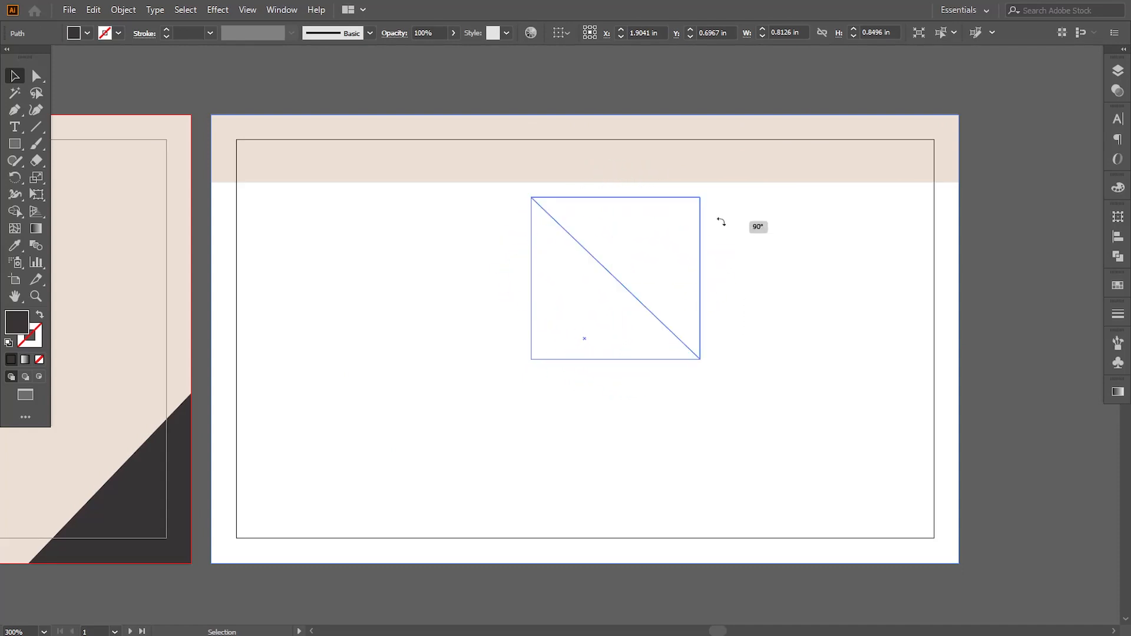
right_click(674, 266)
mouse_move(808, 493)
left_click(863, 424)
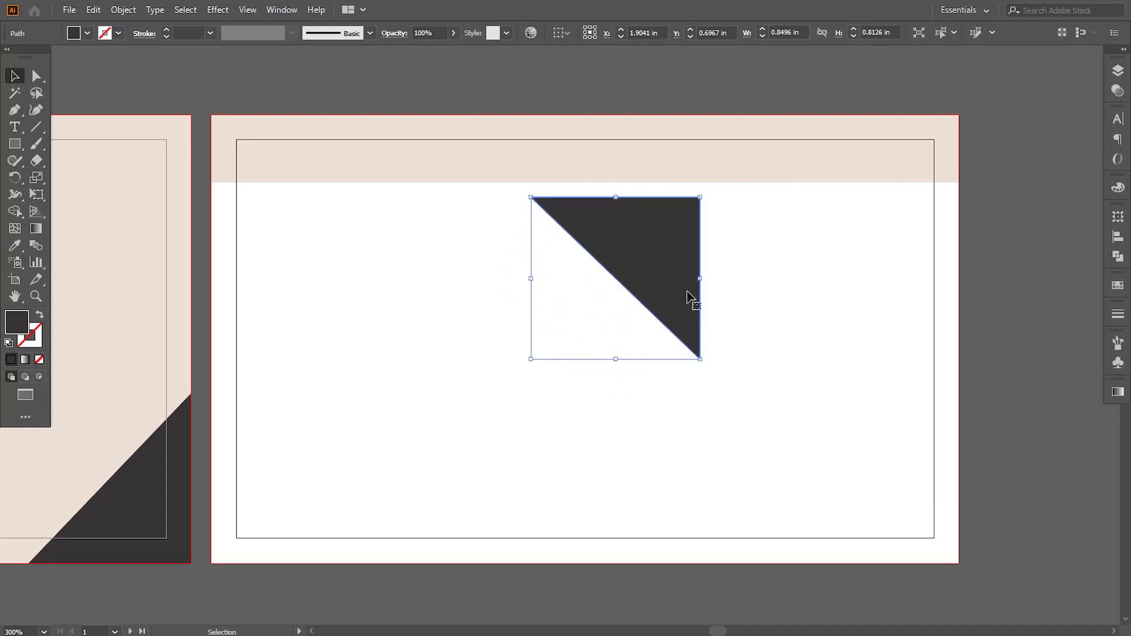
left_click_drag(682, 285, 937, 200)
left_click(1003, 298)
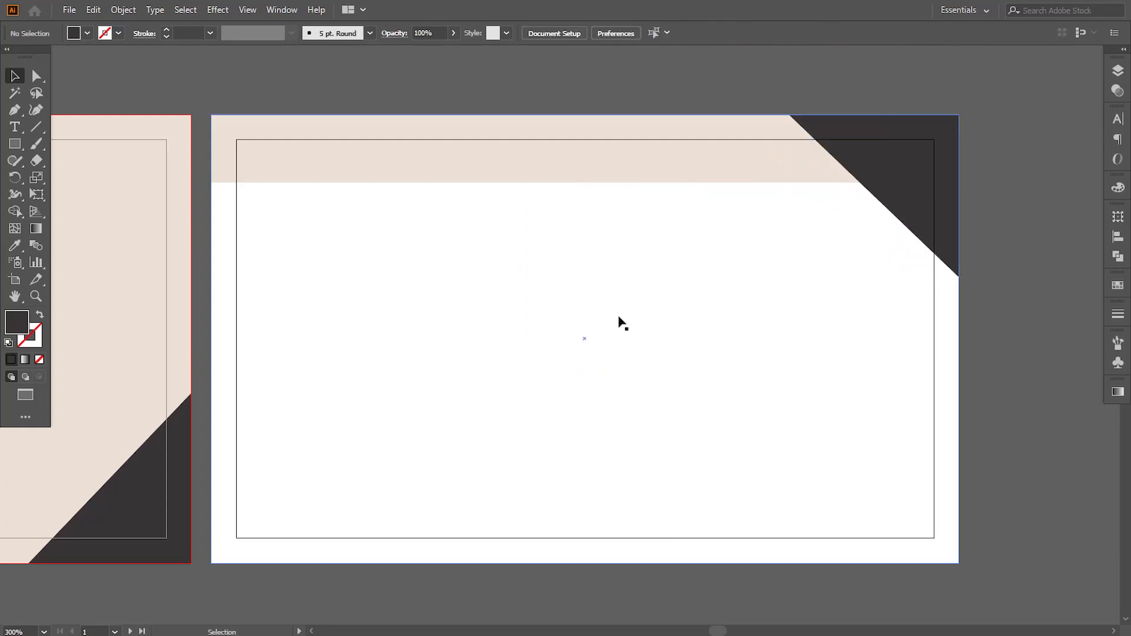
Duplicate the beige top strip along the right card's bottom bleed edge.
left_click_drag(293, 162, 325, 542)
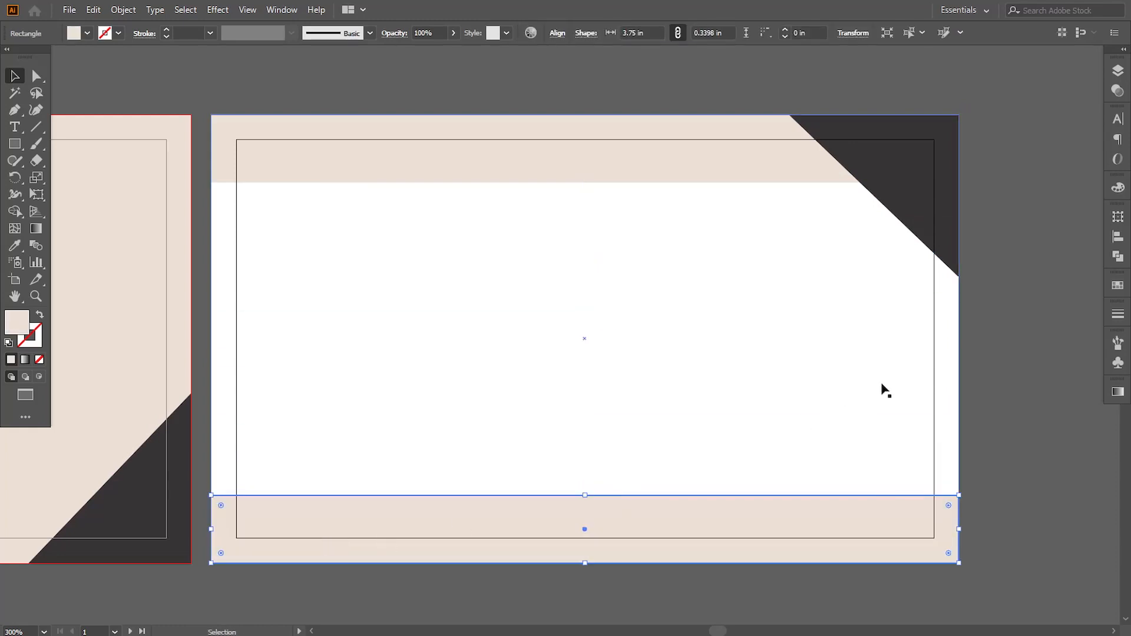
left_click(1018, 376)
Move the name and job title group to the upper left of the right card's white area and bring it to the front.
scroll(531, 328, "left", 5)
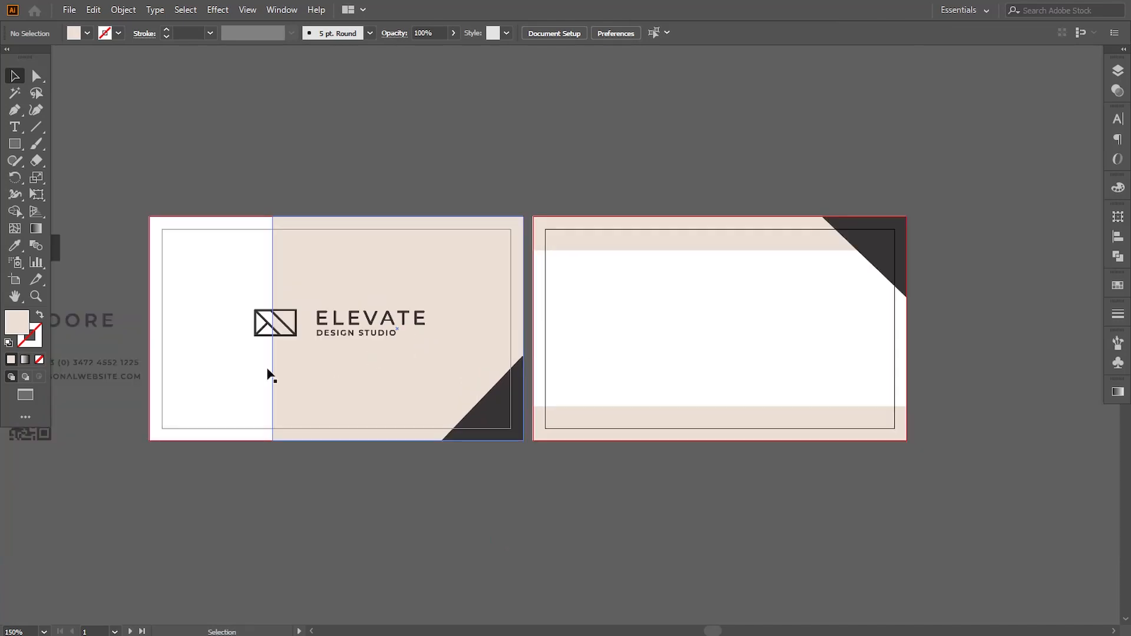
scroll(270, 374, "left", 3)
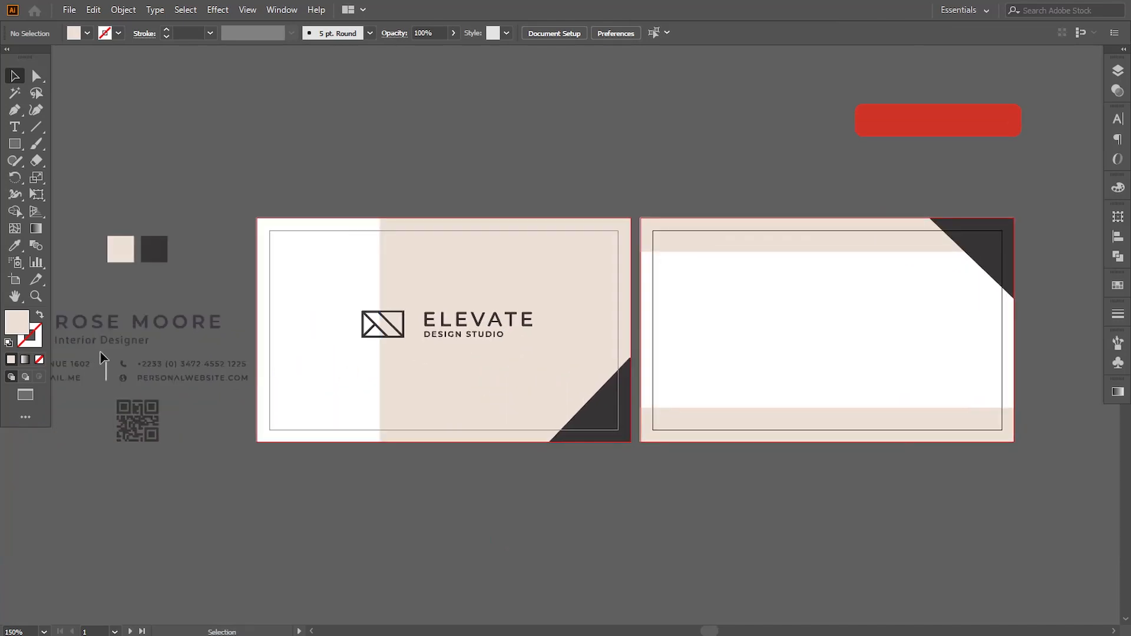
left_click_drag(105, 331, 714, 280)
left_click_drag(714, 323, 465, 328)
right_click(501, 305)
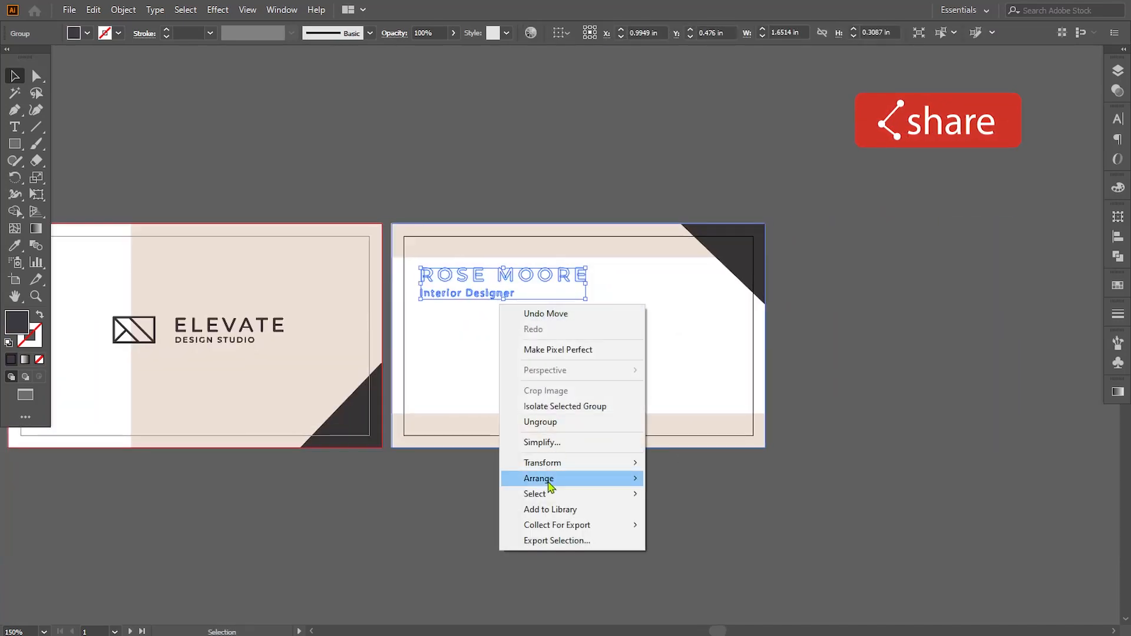
mouse_move(550, 480)
left_click(659, 479)
key("ctrl+plus")
key("ctrl+plus")
left_click_drag(557, 411, 476, 322)
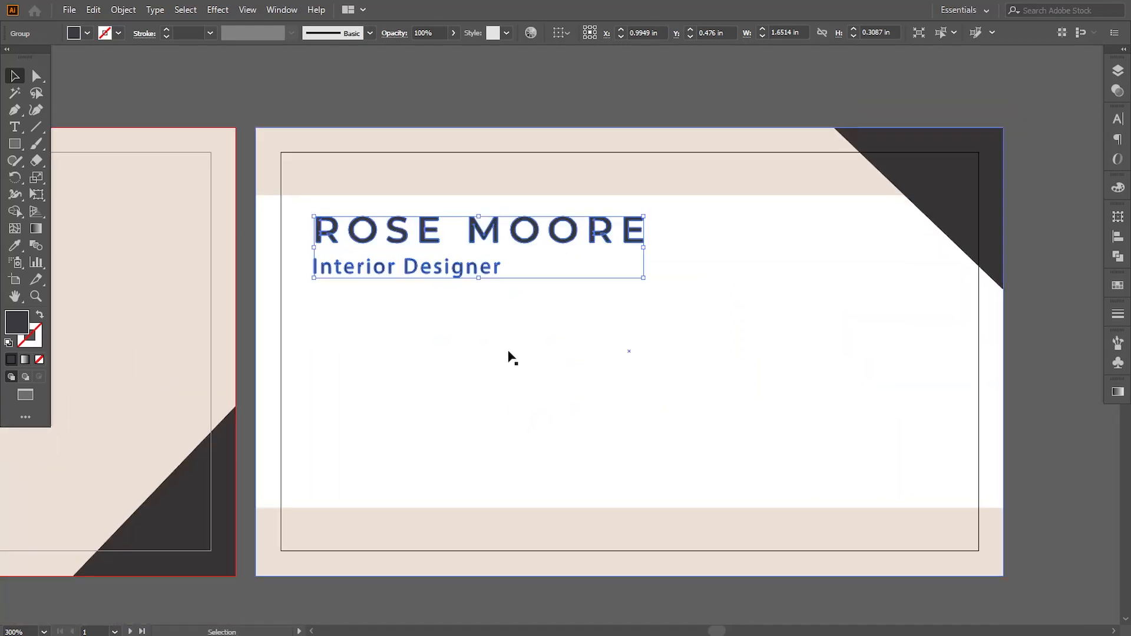
Nudge the name and job title group slightly down and to the right, and deselect it.
key("Down")
key("Down")
key("Down")
key("Down")
key("Up")
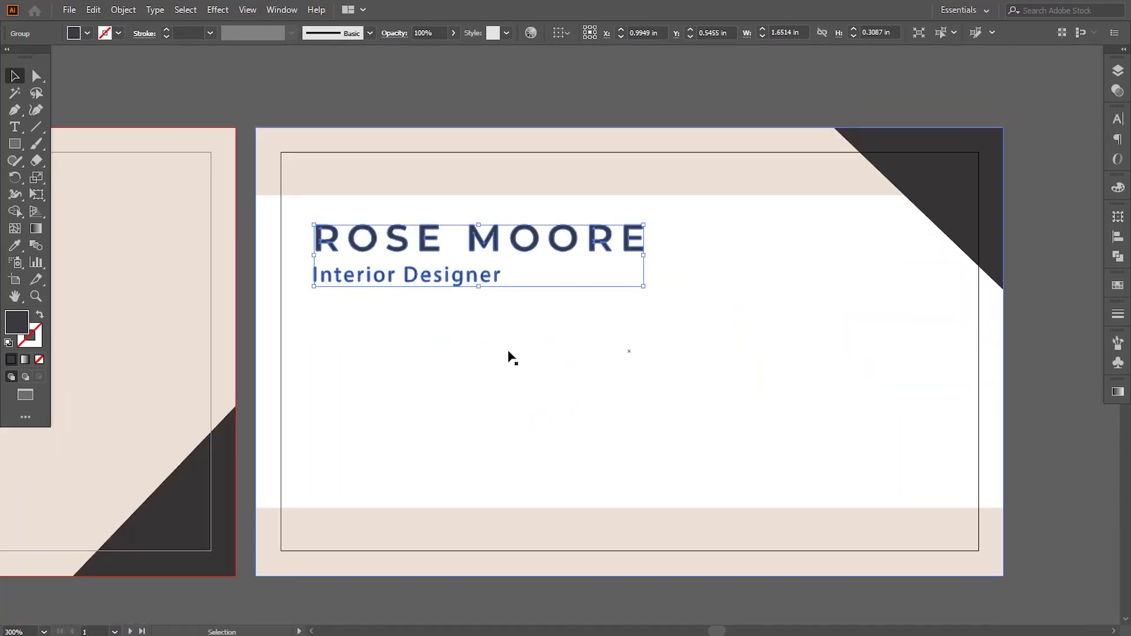
key("Right")
key("Right")
key("Right")
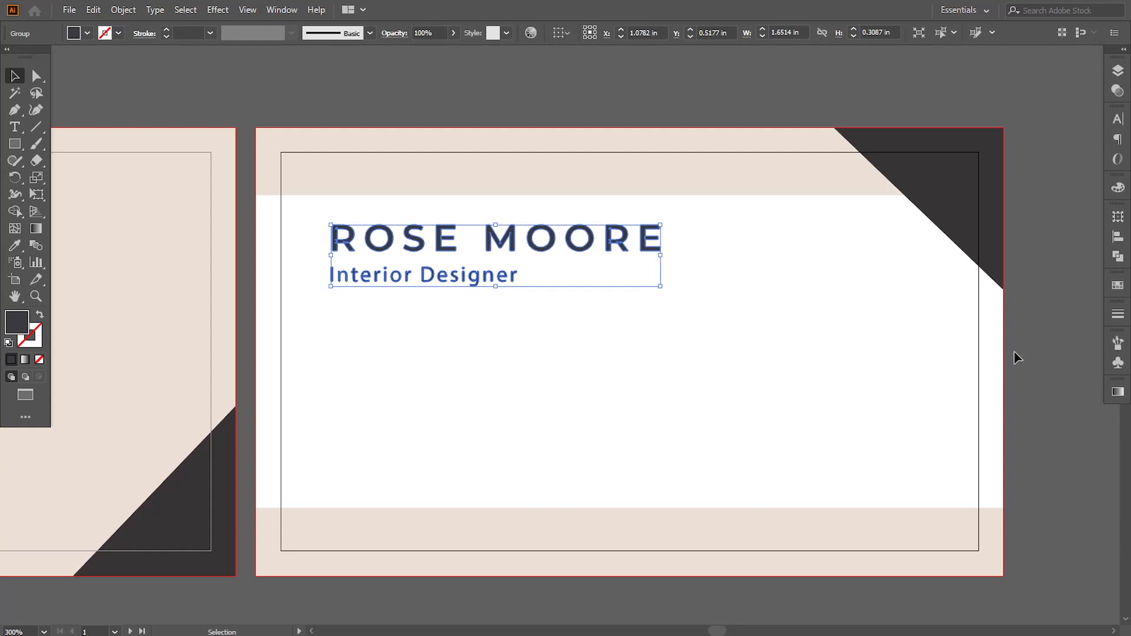
left_click(1018, 359)
Draw a bar about 2.69 x 0.42 in from the right card's left bleed edge and nudge it down below the job title.
key("m")
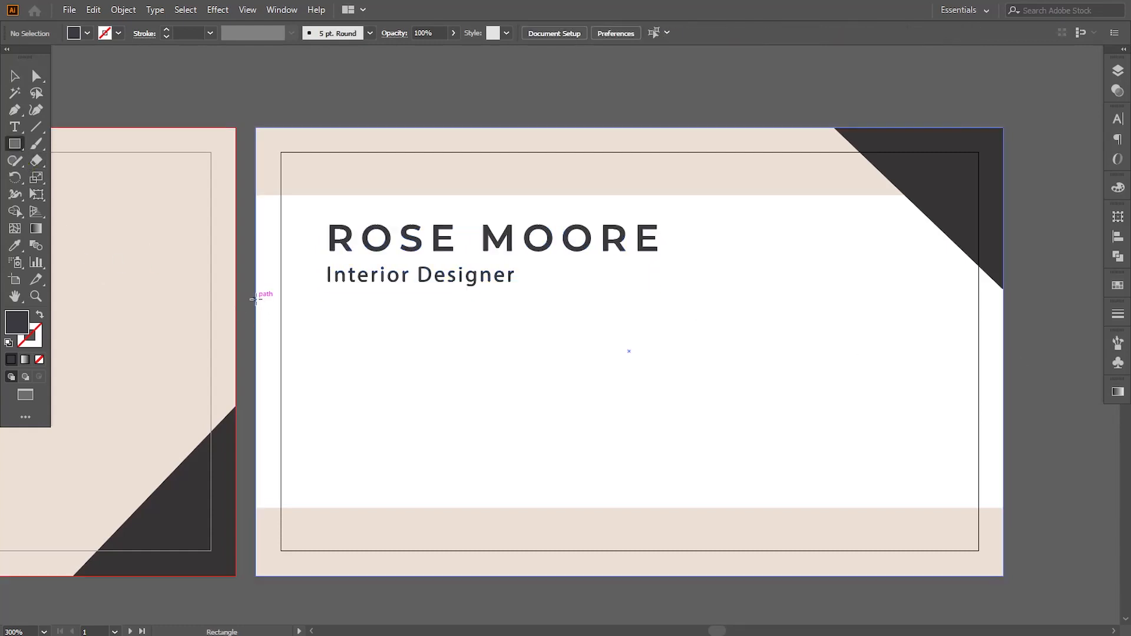
left_click_drag(256, 299, 793, 383)
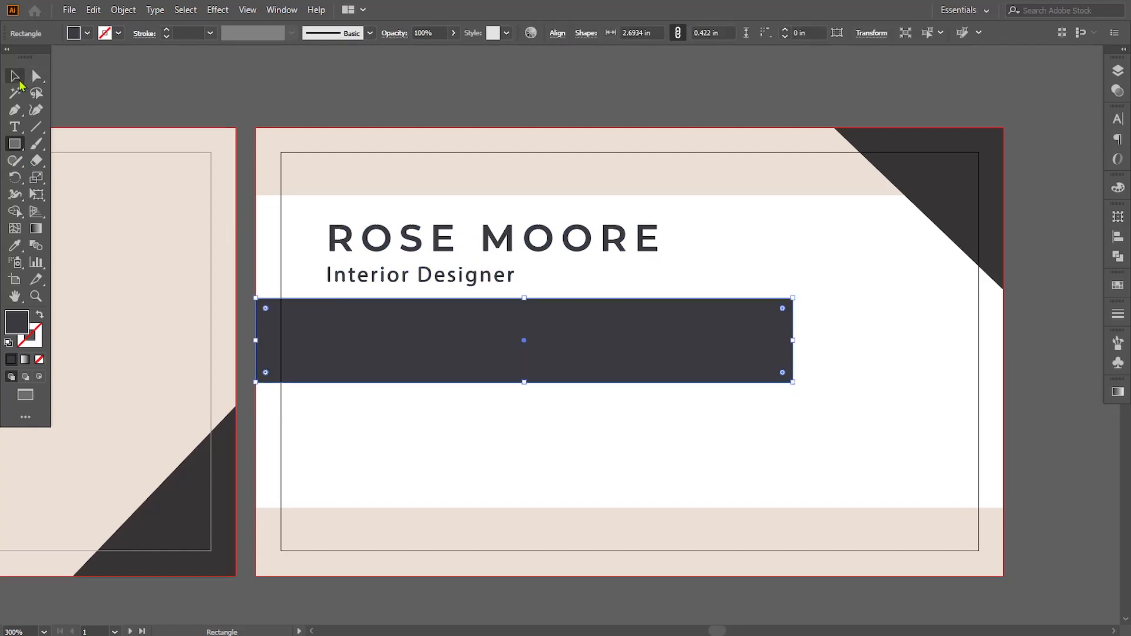
left_click(15, 75)
key("Down")
key("Down")
key("Down")
key("Down")
key("Down")
key("Down")
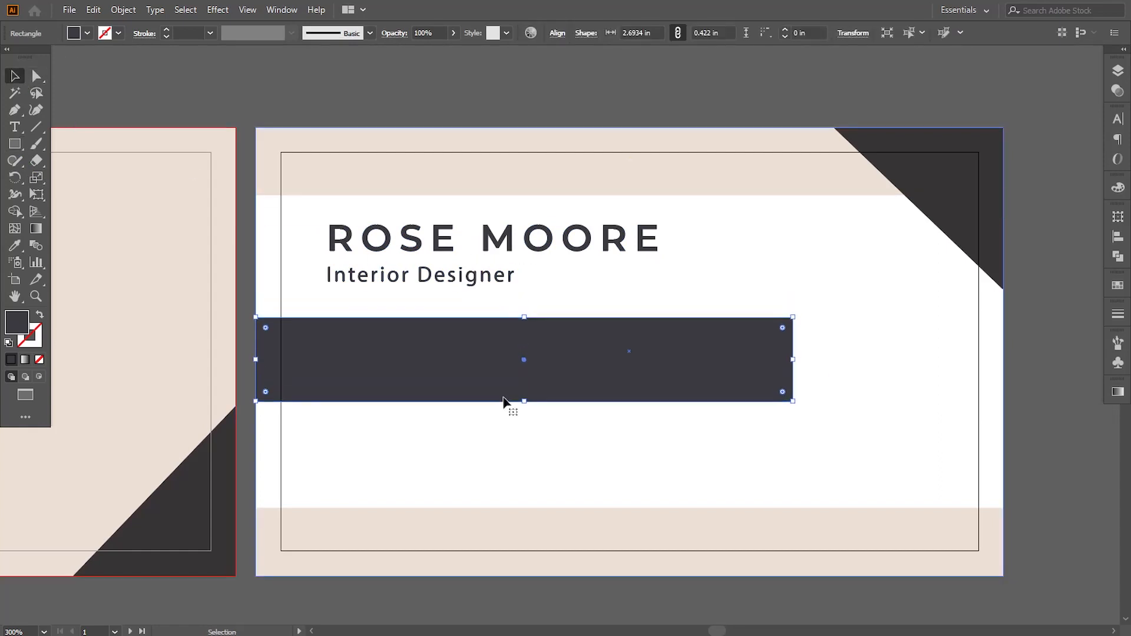
key("Up")
key("Up")
key("Up")
left_click(398, 117)
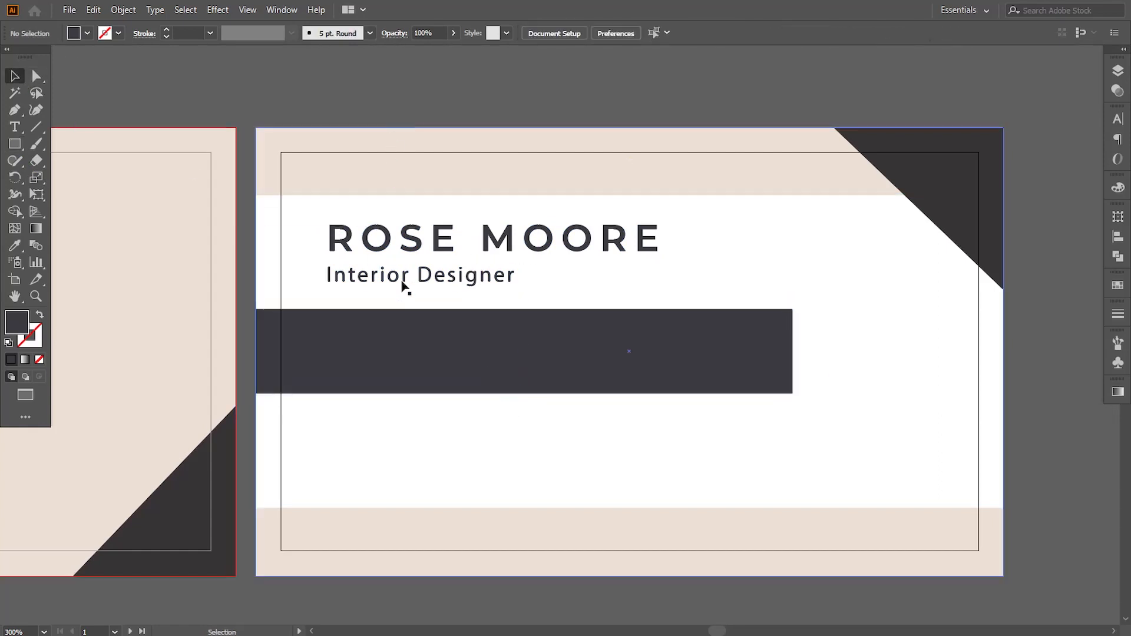
Fill the middle bar with the beige sampled from the left card and deselect it.
left_click(403, 340)
left_click(15, 246)
left_click(106, 188)
left_click(15, 77)
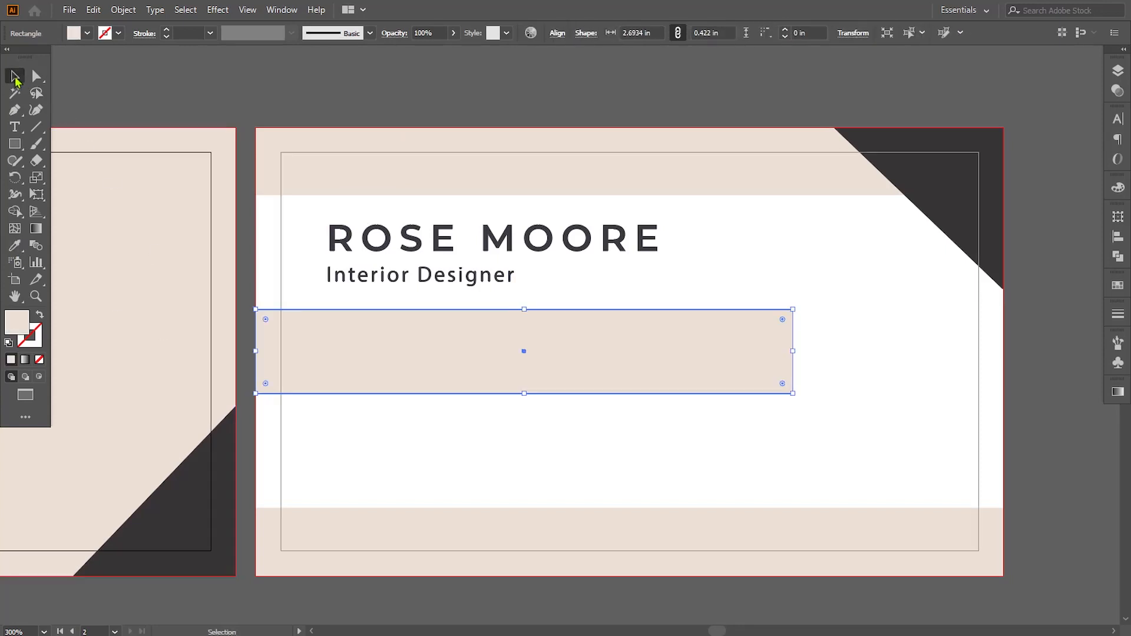
left_click(108, 87)
Bring the contact details group over from the left of the artboards to the right card.
key("ctrl+minus")
key("ctrl+minus")
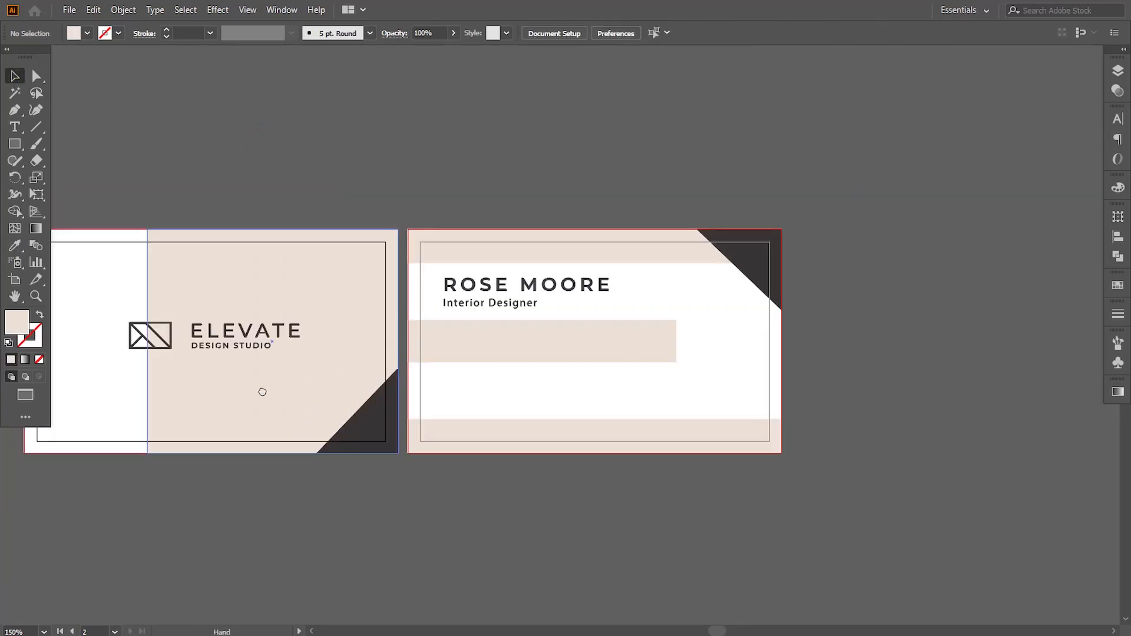
left_click_drag(263, 392, 502, 369)
left_click_drag(145, 415, 857, 177)
left_click_drag(819, 269, 512, 309)
key("ctrl+plus")
key("ctrl+plus")
Position the contact details group between the middle bar and the bottom beige strip and bring it to the front.
left_click_drag(618, 401, 578, 148)
left_click(973, 338)
left_click_drag(701, 281, 718, 337)
left_click_drag(651, 96, 645, 581)
left_click_drag(644, 581, 649, 399)
right_click(649, 398)
left_click(817, 326)
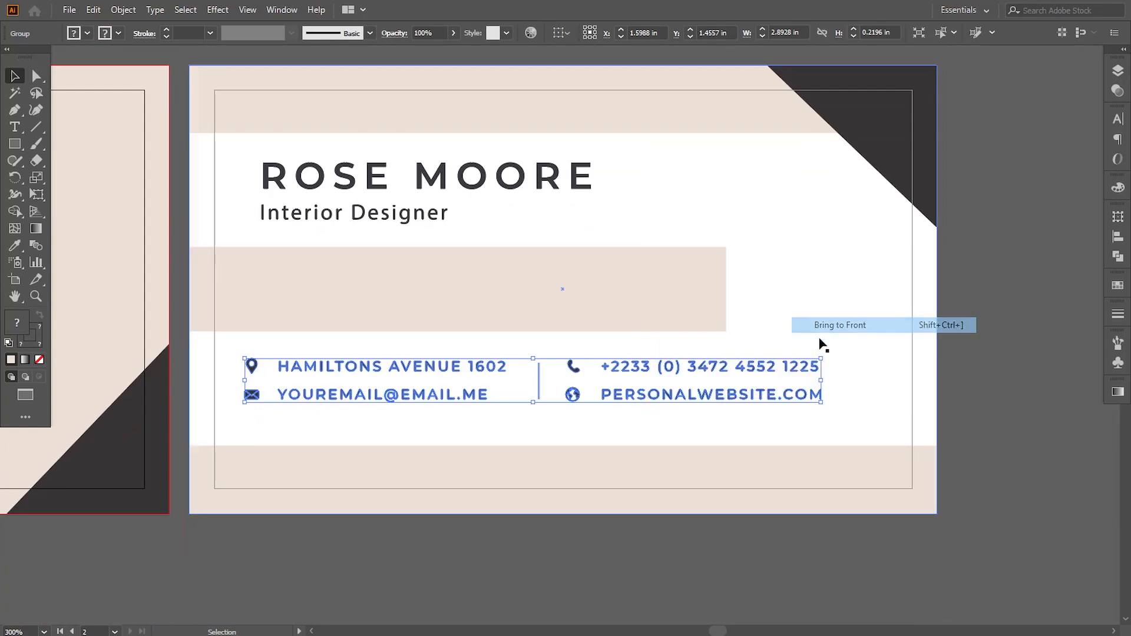
Nudge the contact details group right and down to line up roughly with the name's left edge, and deselect it.
key("Right")
key("Right")
key("Right")
key("Right")
key("Down")
key("Down")
key("Down")
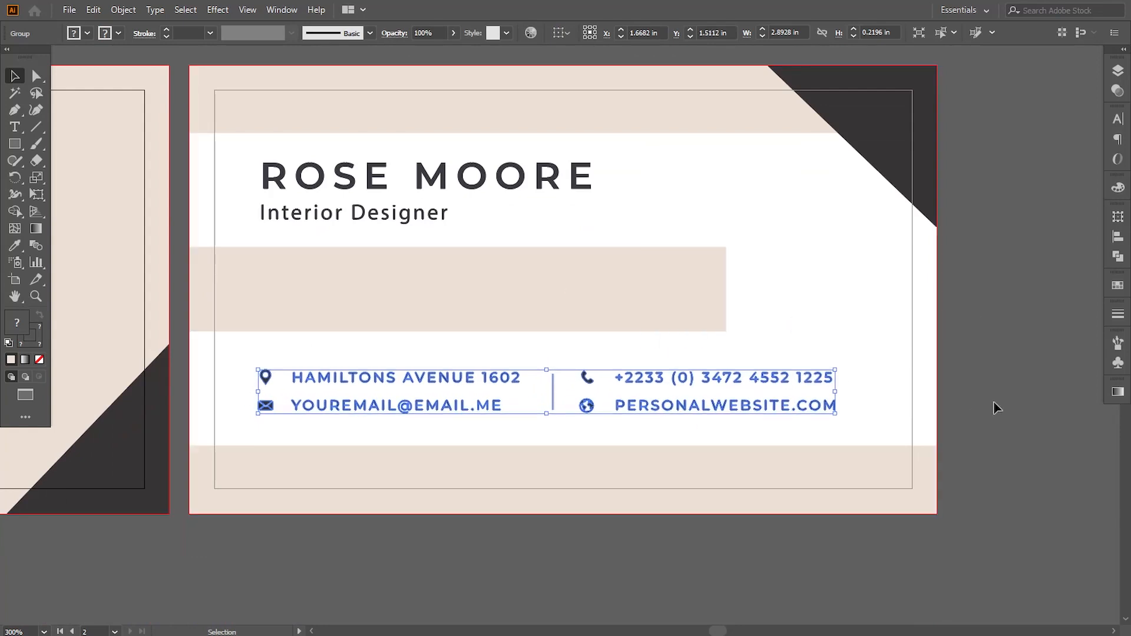
left_click(998, 412)
Show the rulers and place a vertical guide at the left edge of the name and job title.
left_click(247, 10)
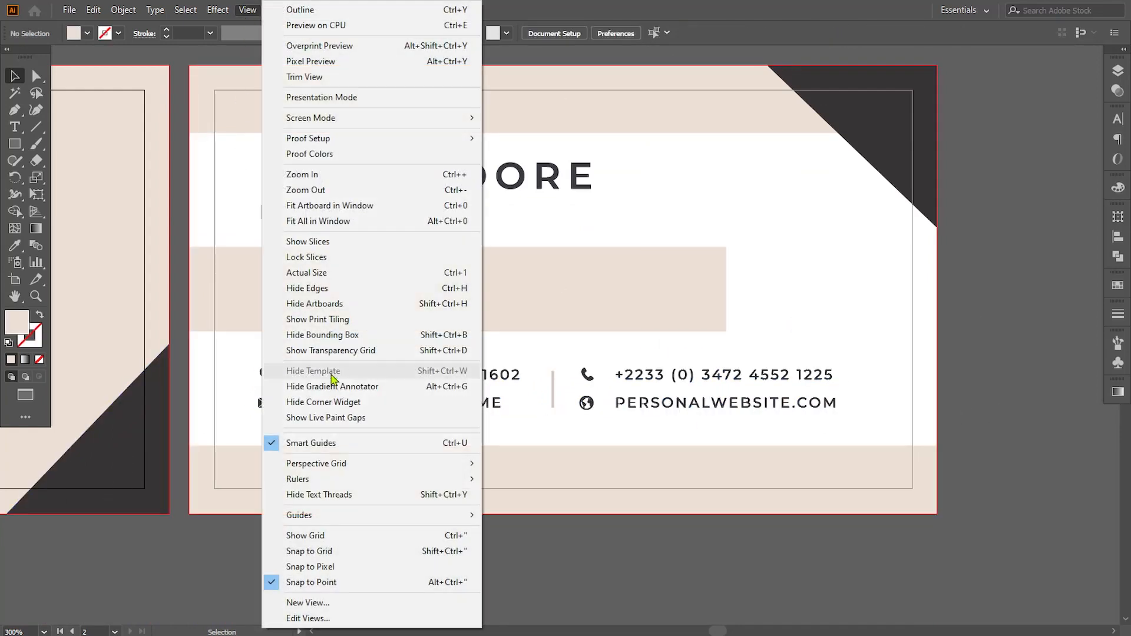
mouse_move(321, 480)
left_click(512, 481)
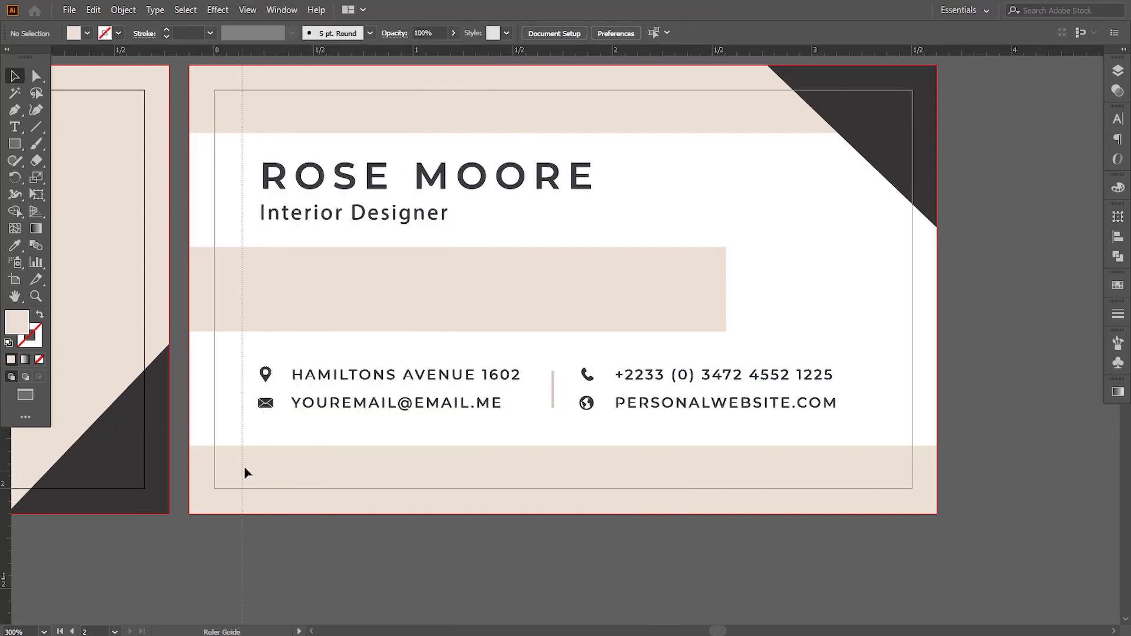
left_click_drag(247, 473, 261, 440)
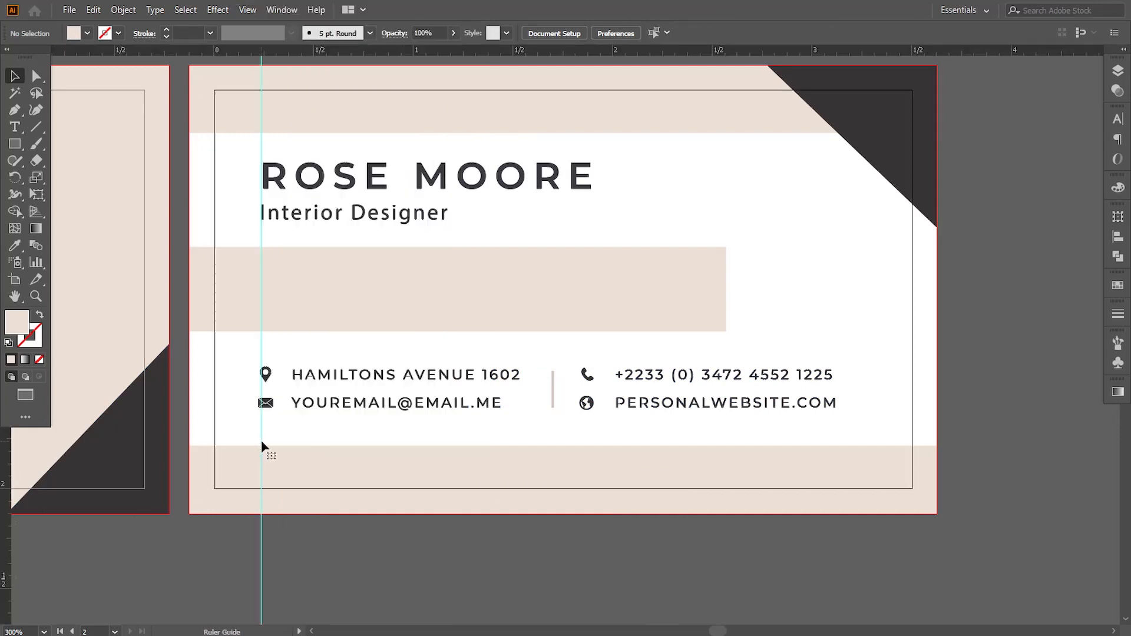
Shift the contact details group slightly right to align with the vertical guide and delete the guide.
left_click(271, 409)
left_click(371, 568)
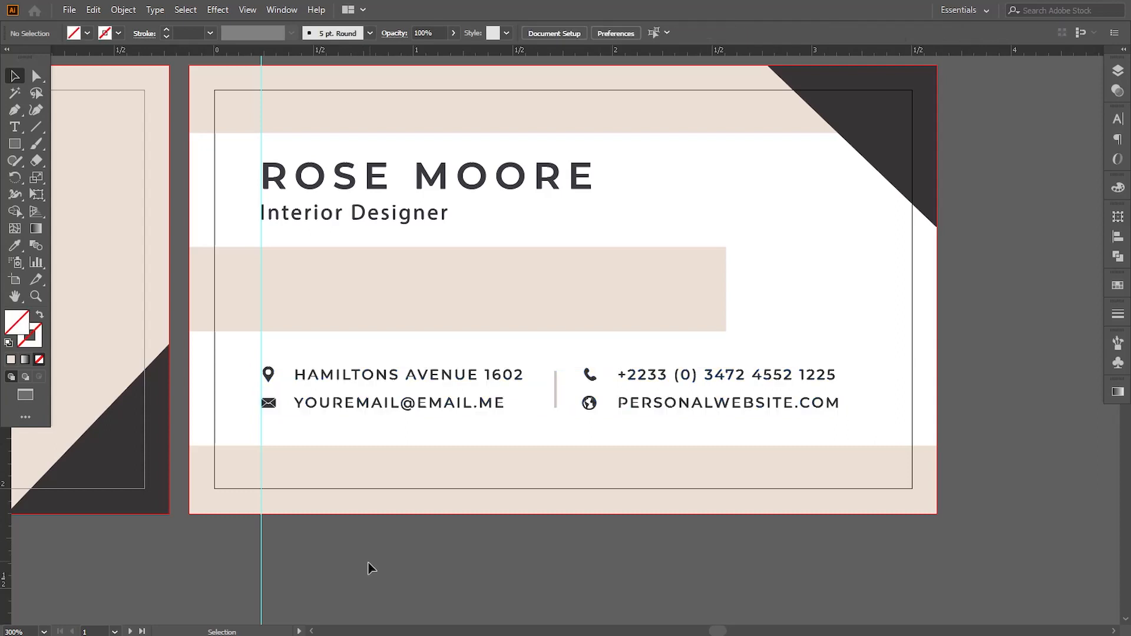
left_click_drag(206, 581, 208, 585)
key("Delete")
Place the QR code on the white area beside the middle beige bar and bring it to the front.
scroll(591, 140, "up", 3)
left_click_drag(592, 140, 806, 446)
right_click(807, 446)
mouse_move(937, 372)
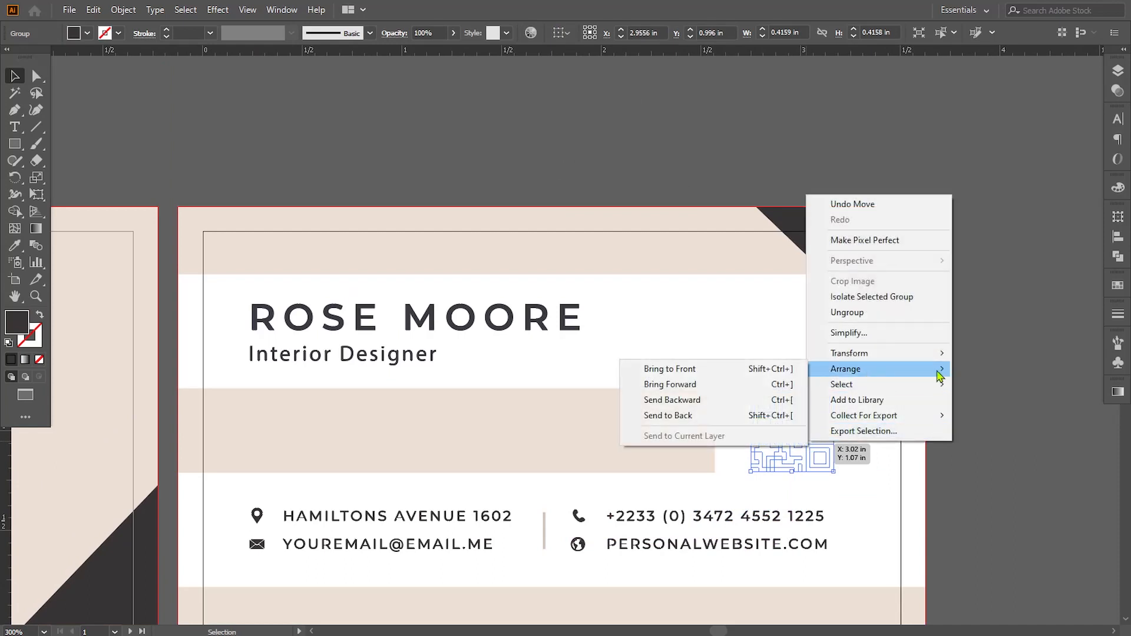
left_click(779, 369)
left_click(990, 478)
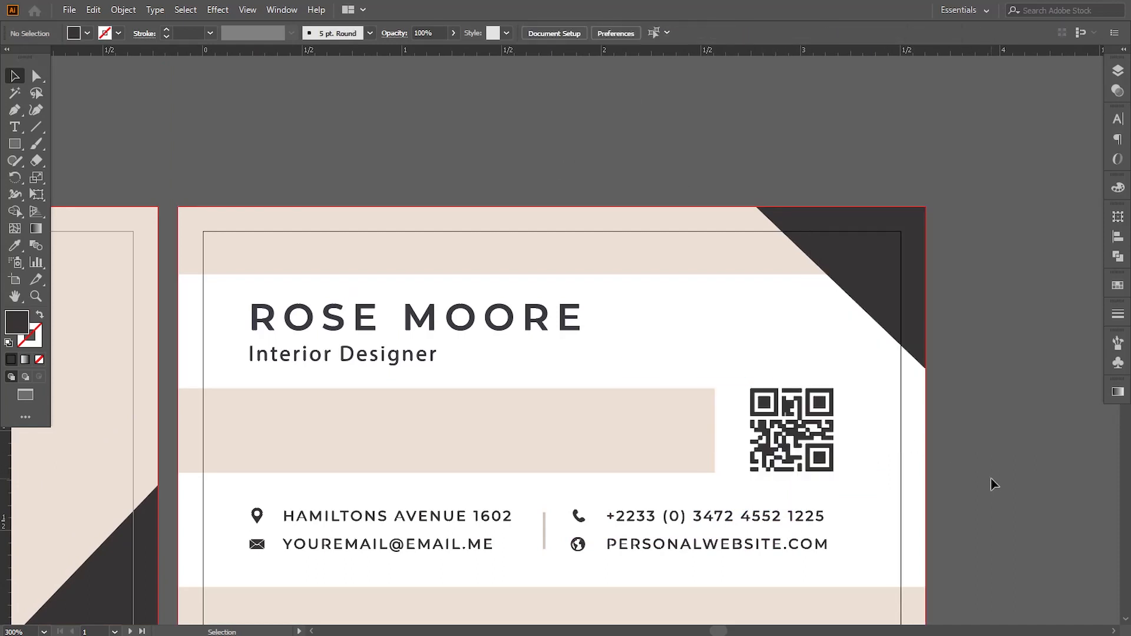
Review the overall layout of both card sides next to each other.
key("ctrl+minus")
left_click_drag(931, 469, 1049, 426)
key("ctrl+minus")
key("ctrl+minus")
key("ctrl+minus")
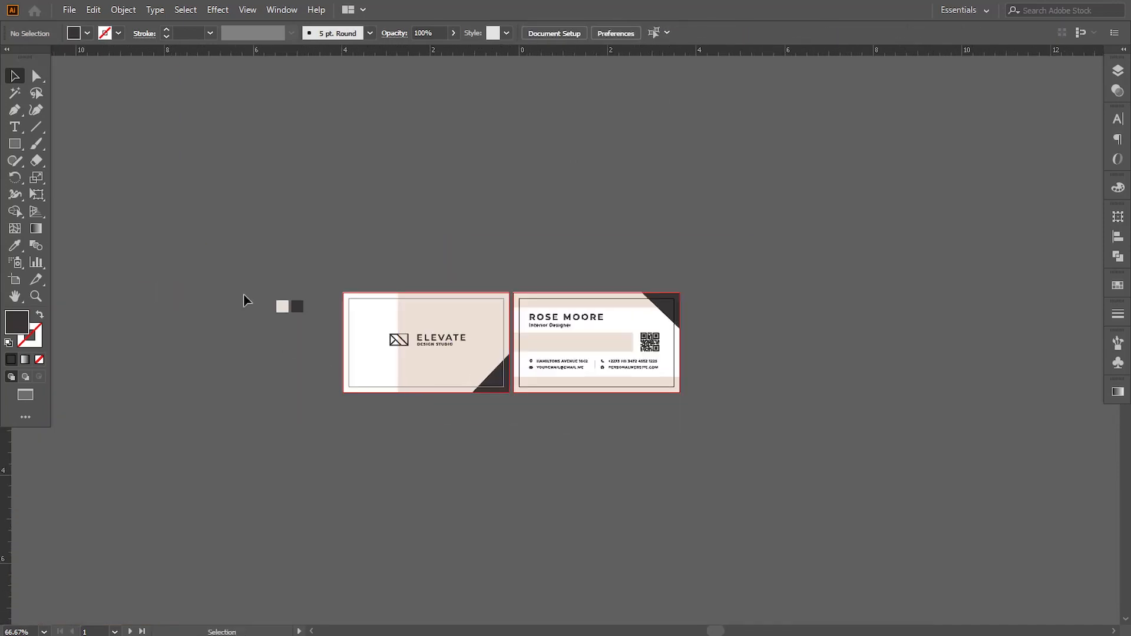
key("ctrl+plus")
key("ctrl+plus")
left_click_drag(570, 505, 677, 496)
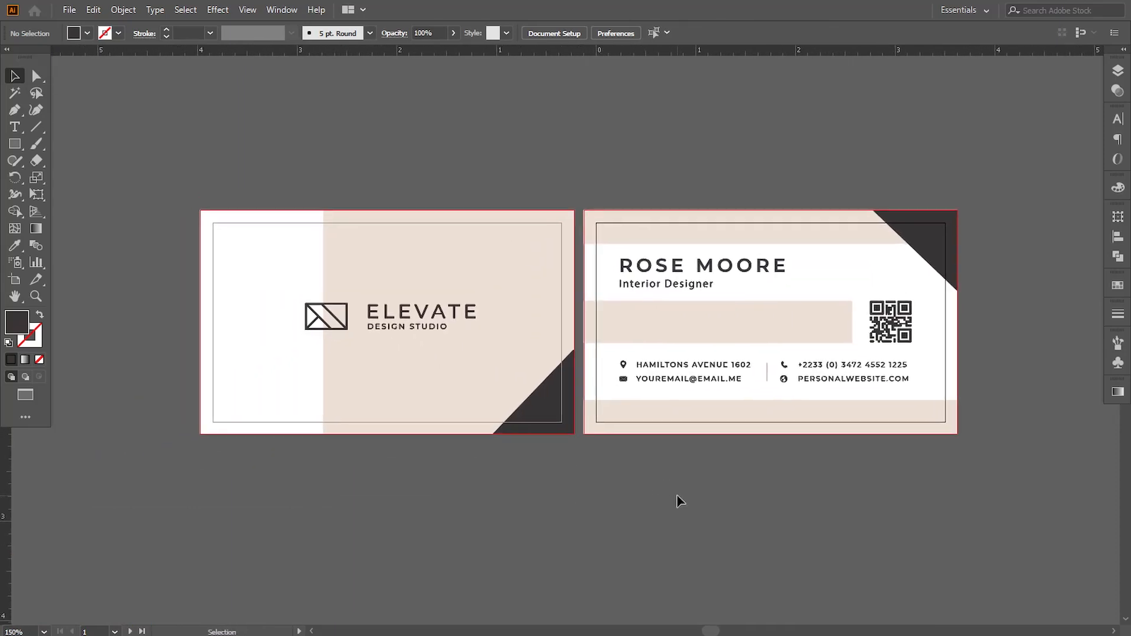